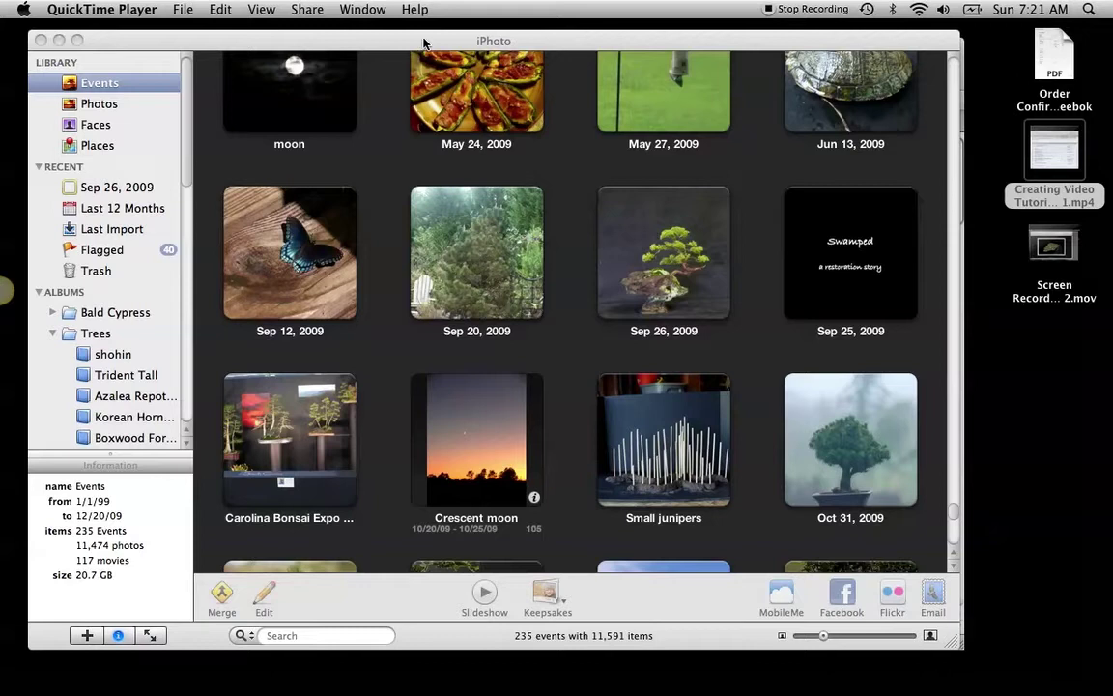
- Bring the iPhoto window in front of QuickTime Player with the Events library of 235 events showing
left_click_drag(427, 43, 430, 48)
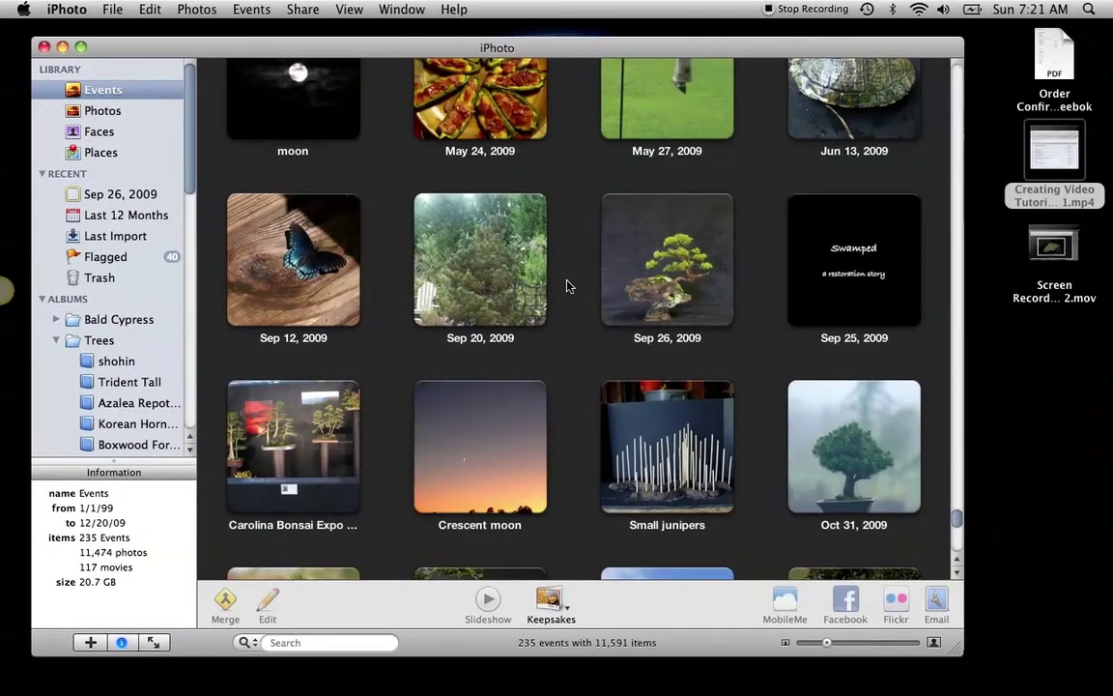
- Open the Sep 26–27, 2009 untitled event and scroll through its 61 bonsai photos and the source list
double_click(660, 279)
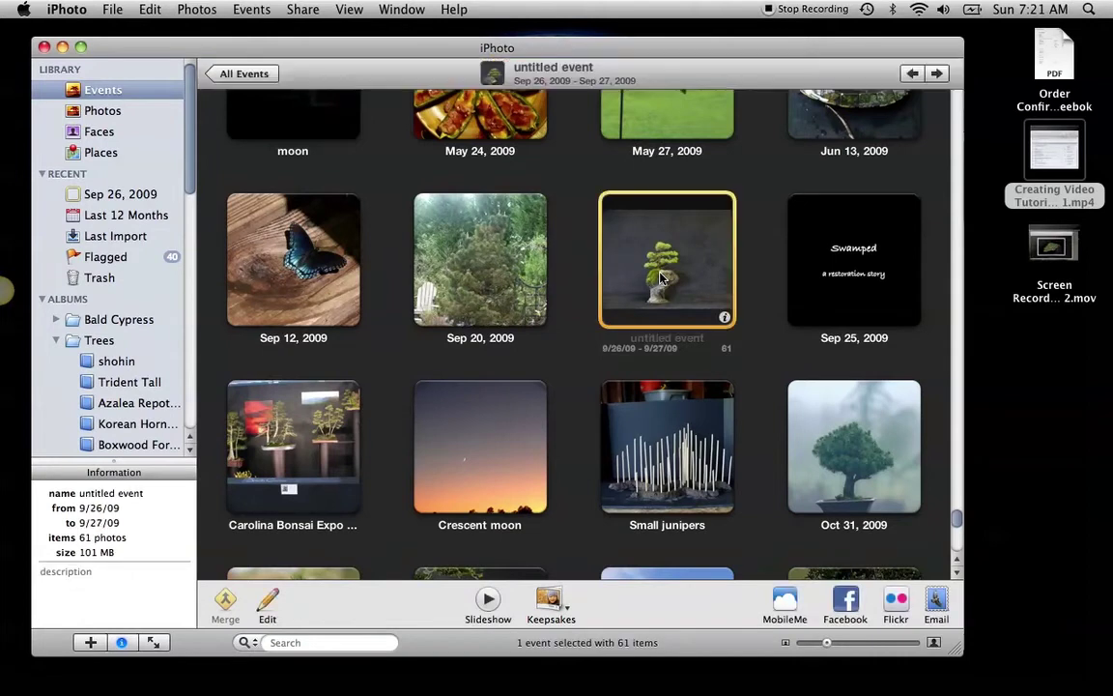
scroll(525, 250, "down", 10)
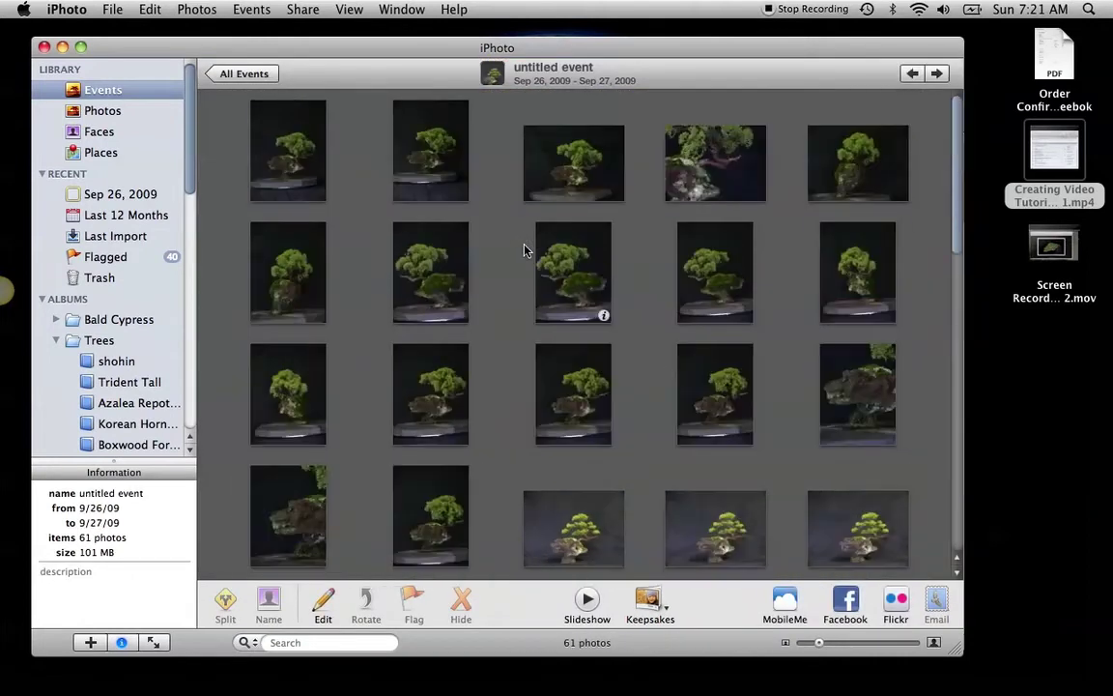
scroll(524, 250, "up", 1)
scroll(525, 249, "up", 8)
scroll(517, 460, "down", 10)
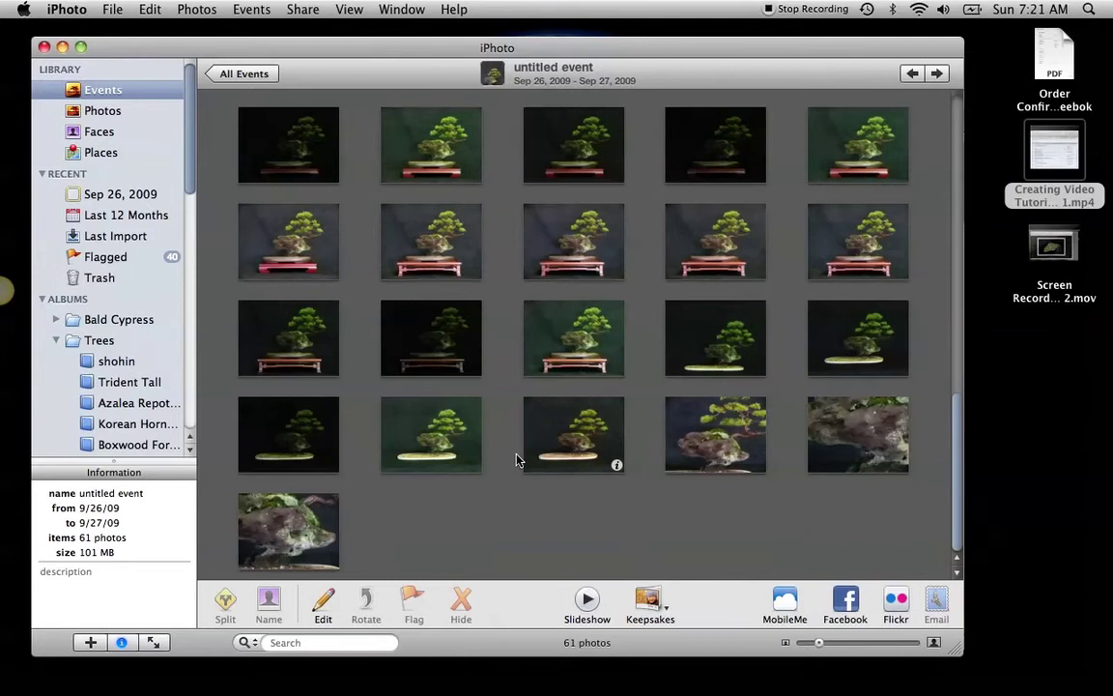
scroll(517, 459, "up", 10)
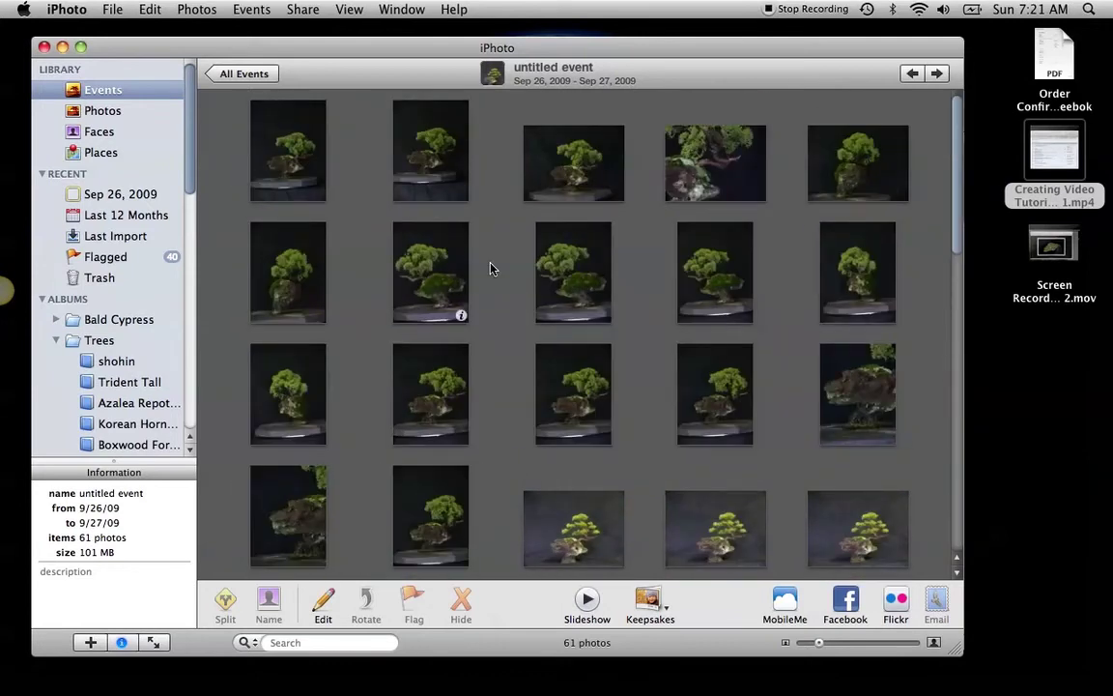
scroll(496, 256, "down", 5)
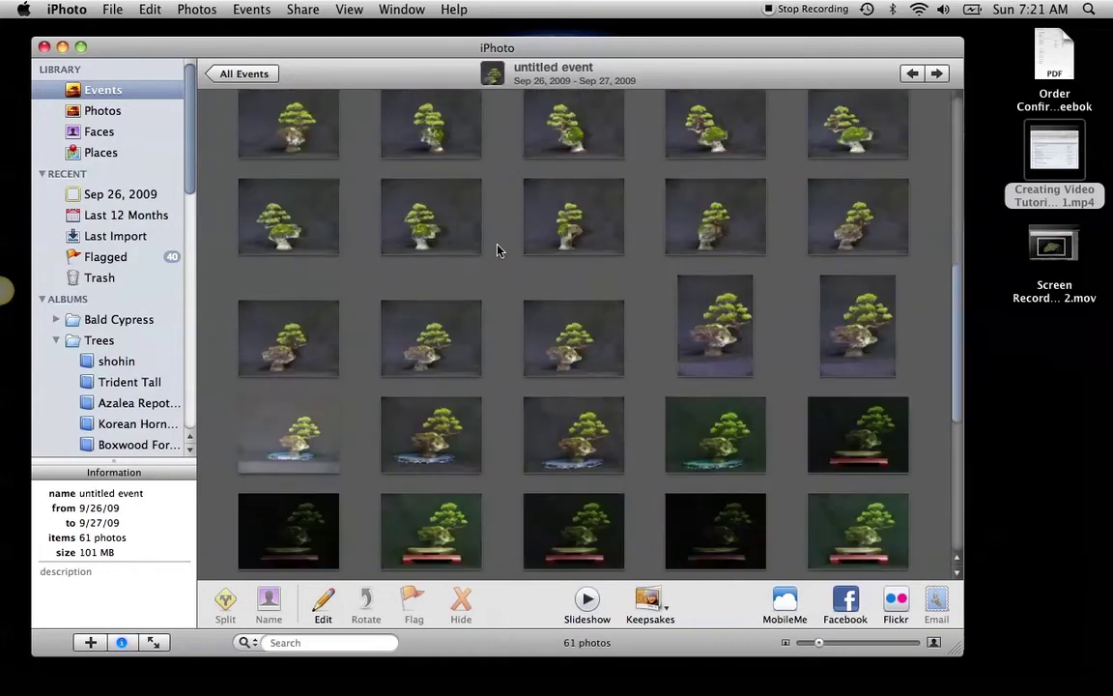
scroll(497, 251, "down", 2)
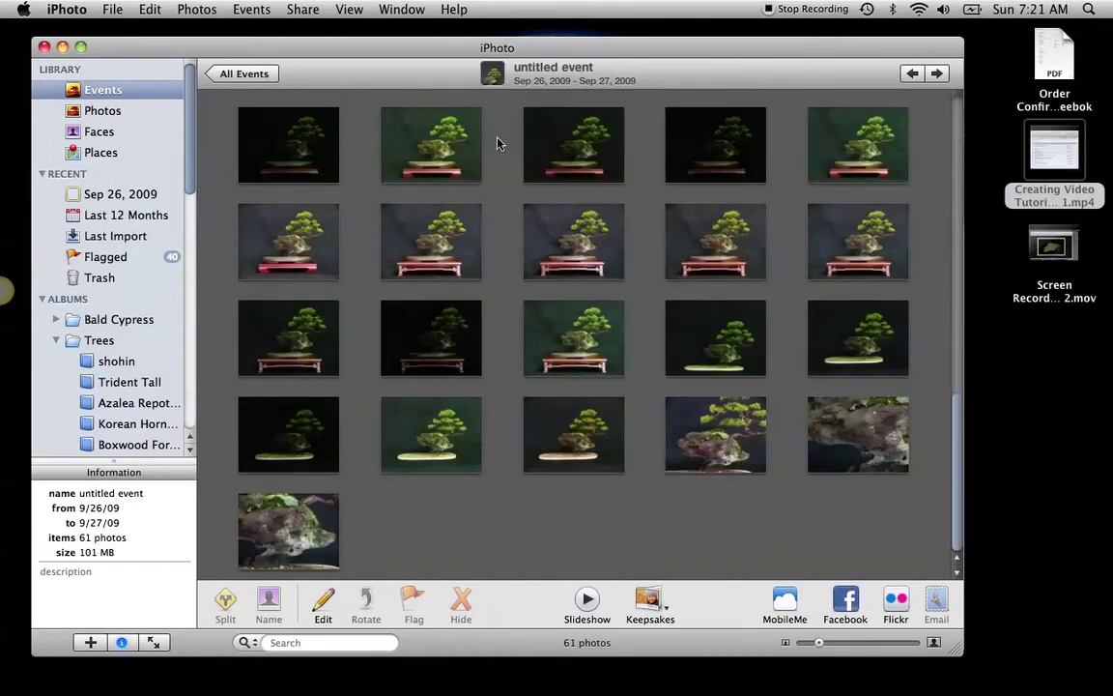
scroll(509, 266, "up", 3)
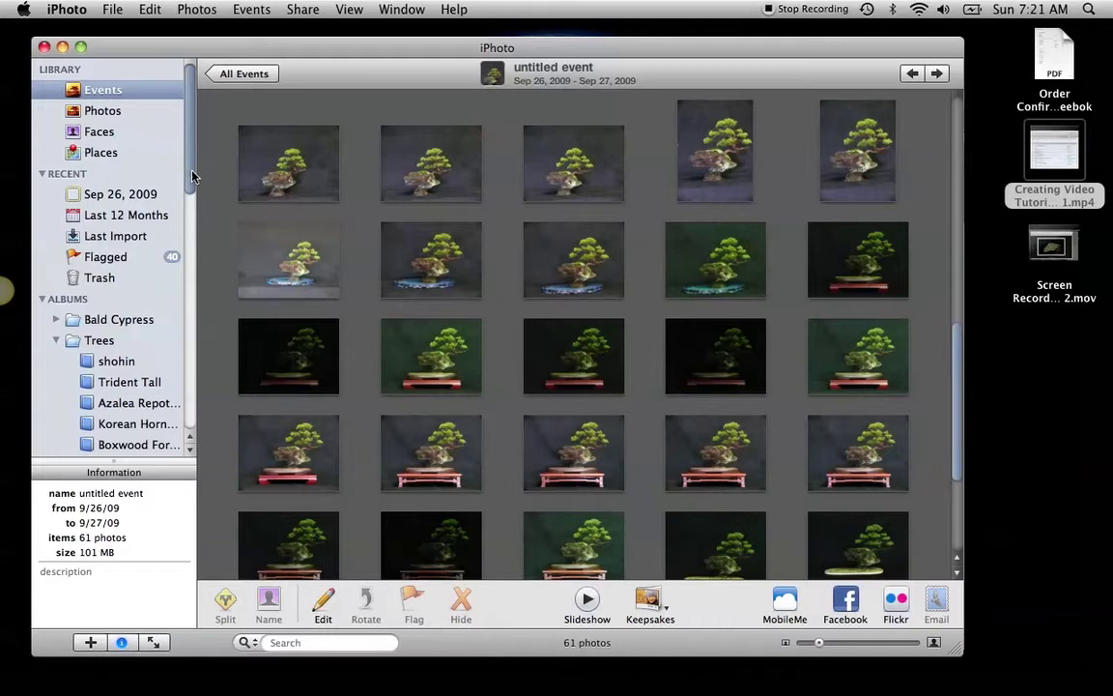
left_click_drag(193, 177, 222, 392)
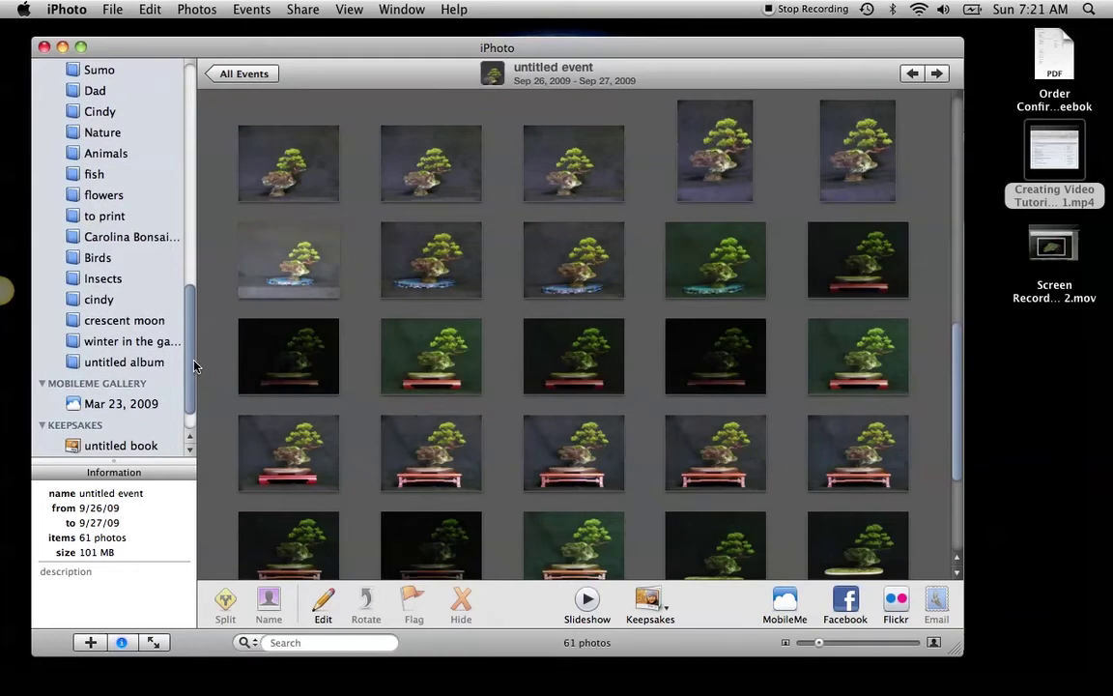
left_click_drag(193, 365, 193, 220)
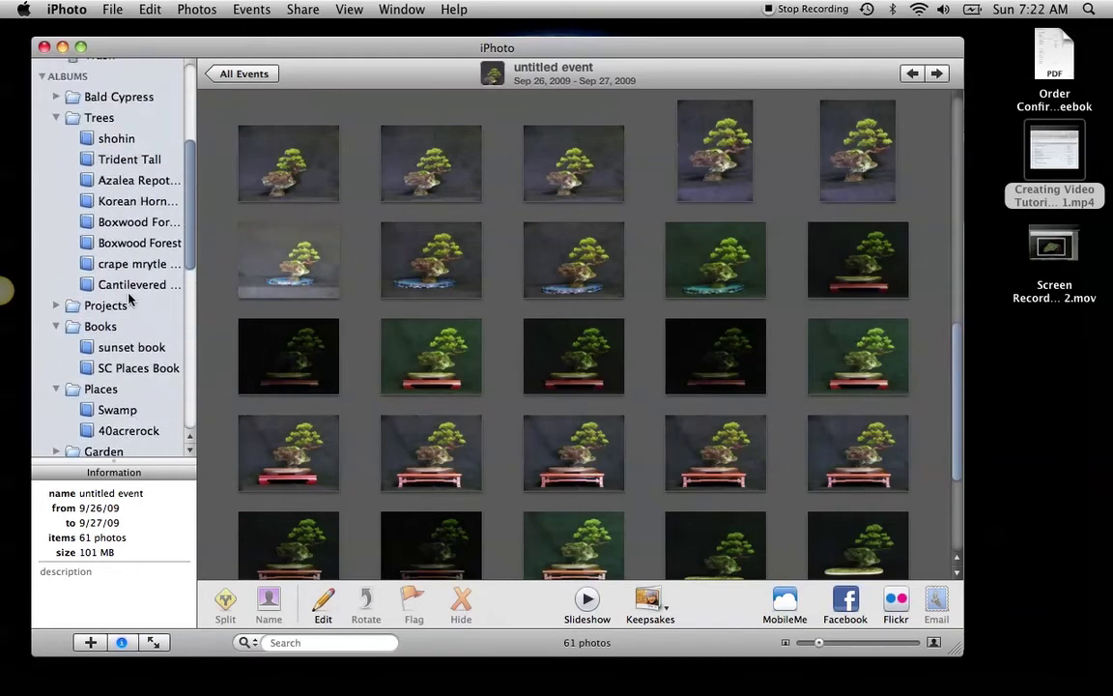
- Check the File menu's album options, view the Cantilevered Juniper album, then return to Events
left_click(113, 11)
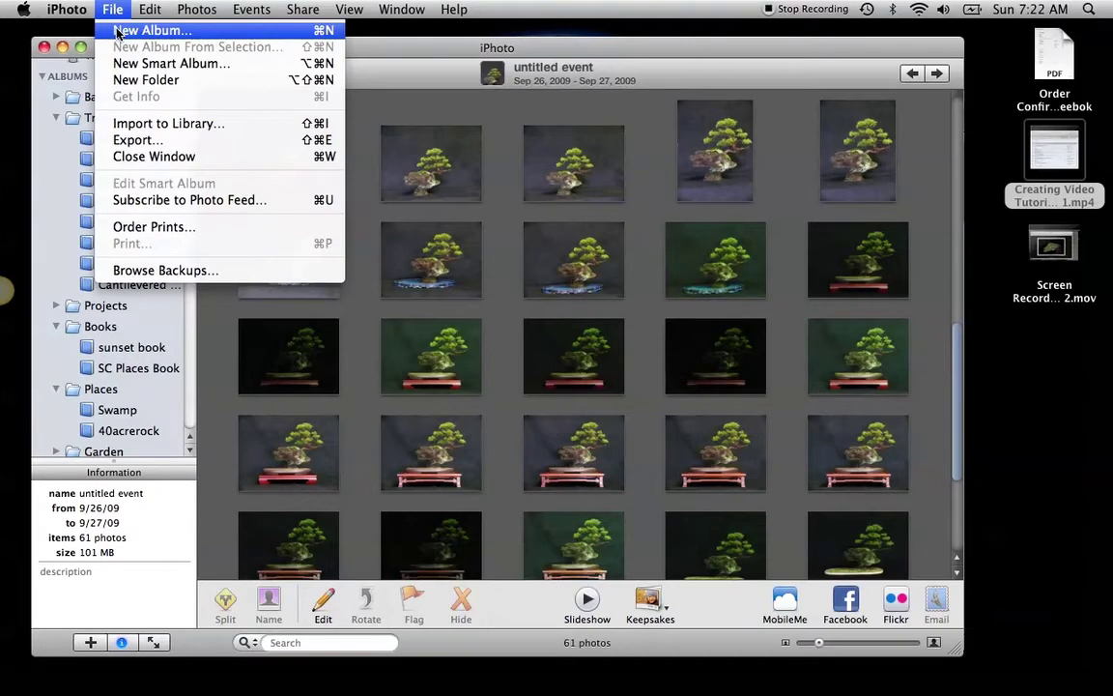
left_click(113, 13)
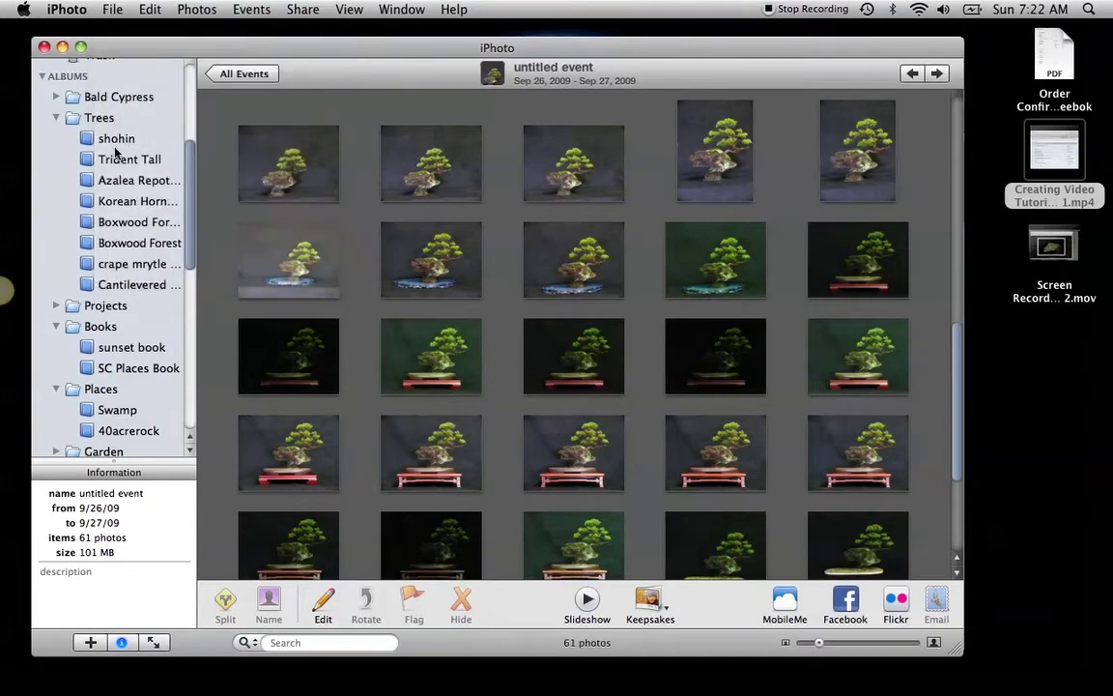
left_click(122, 290)
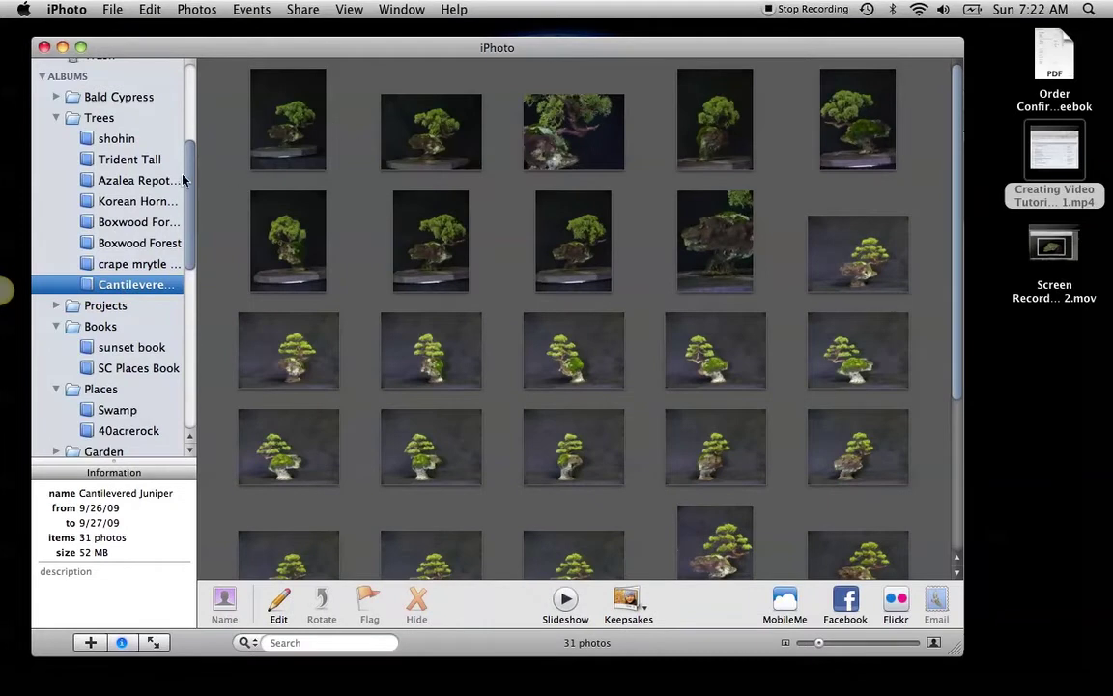
left_click_drag(183, 180, 174, 77)
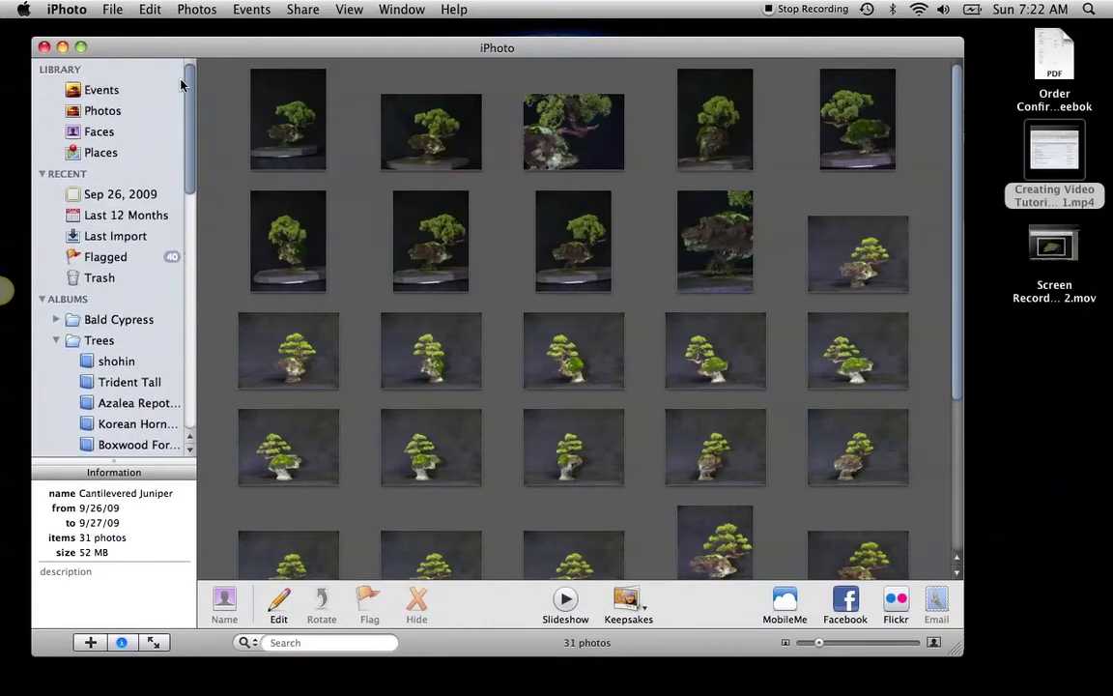
left_click(99, 92)
- Open the untitled event and drag five selected bonsai photos onto the Cantilevered album
left_click(645, 267)
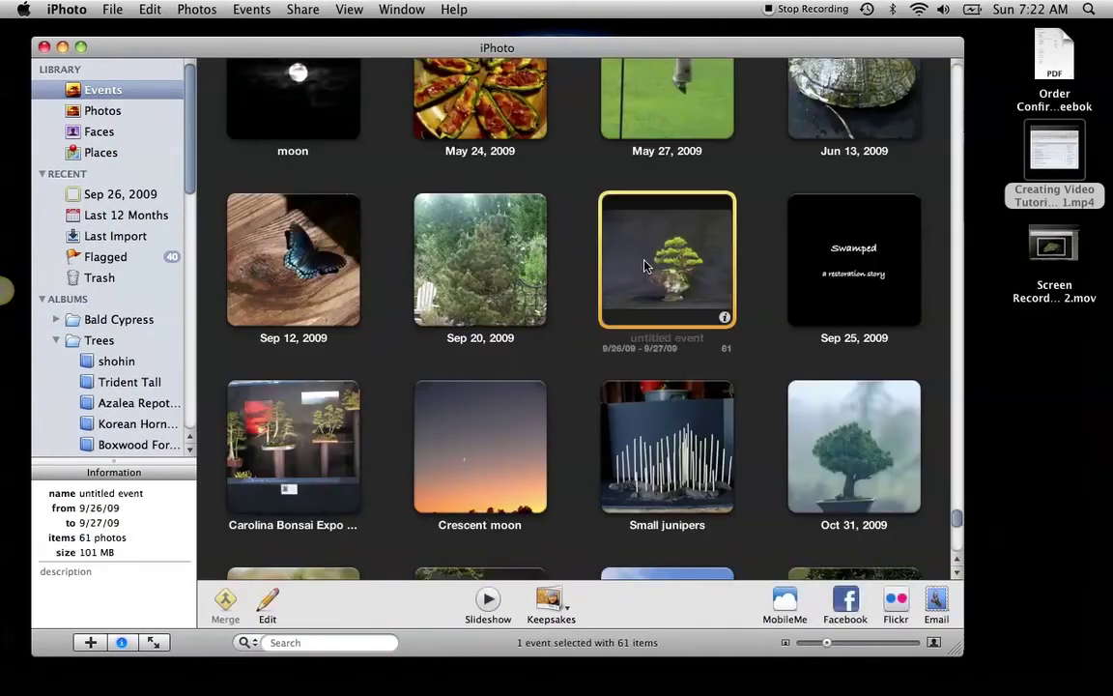
double_click(645, 266)
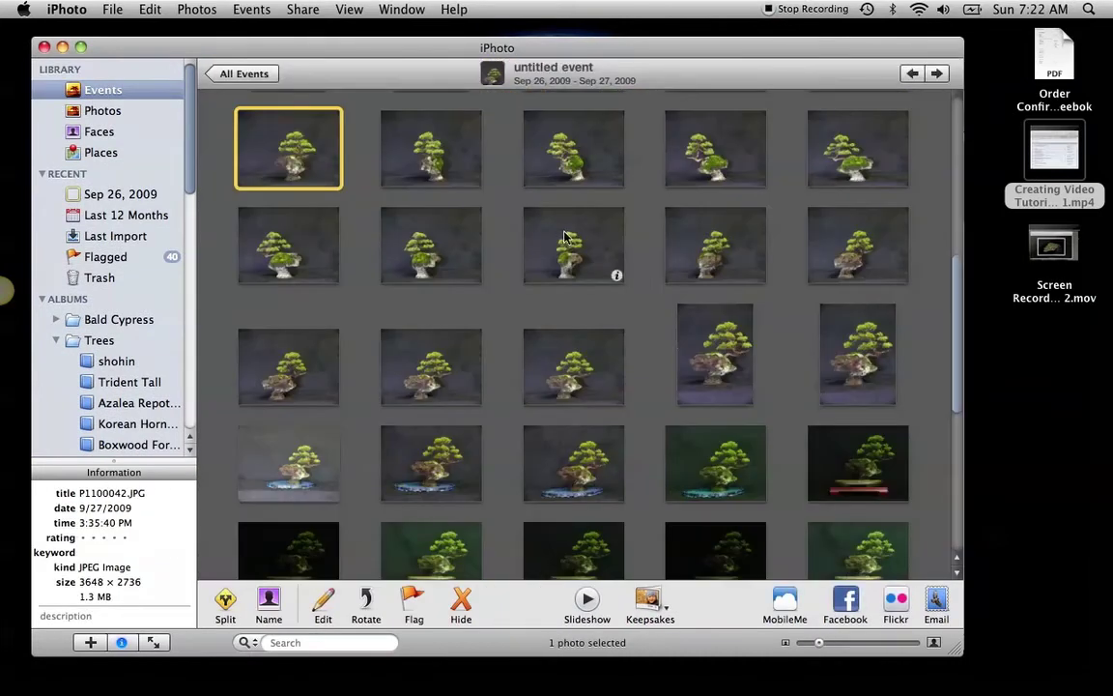
left_click(444, 180, "super")
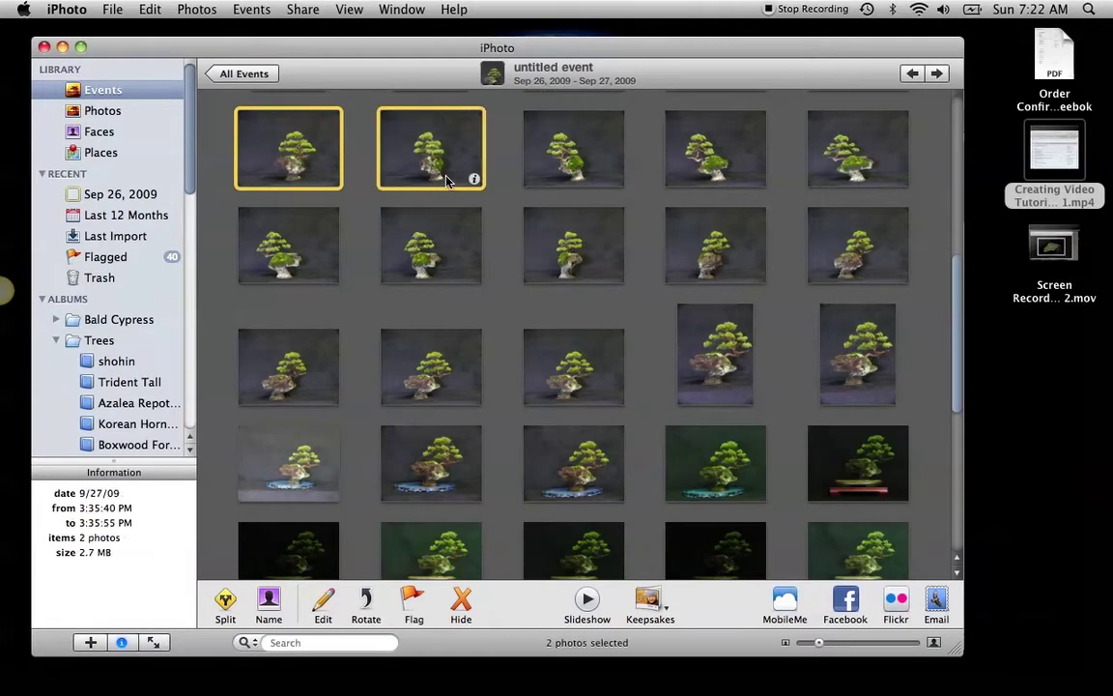
left_click(509, 241, "super")
left_click(450, 368, "super")
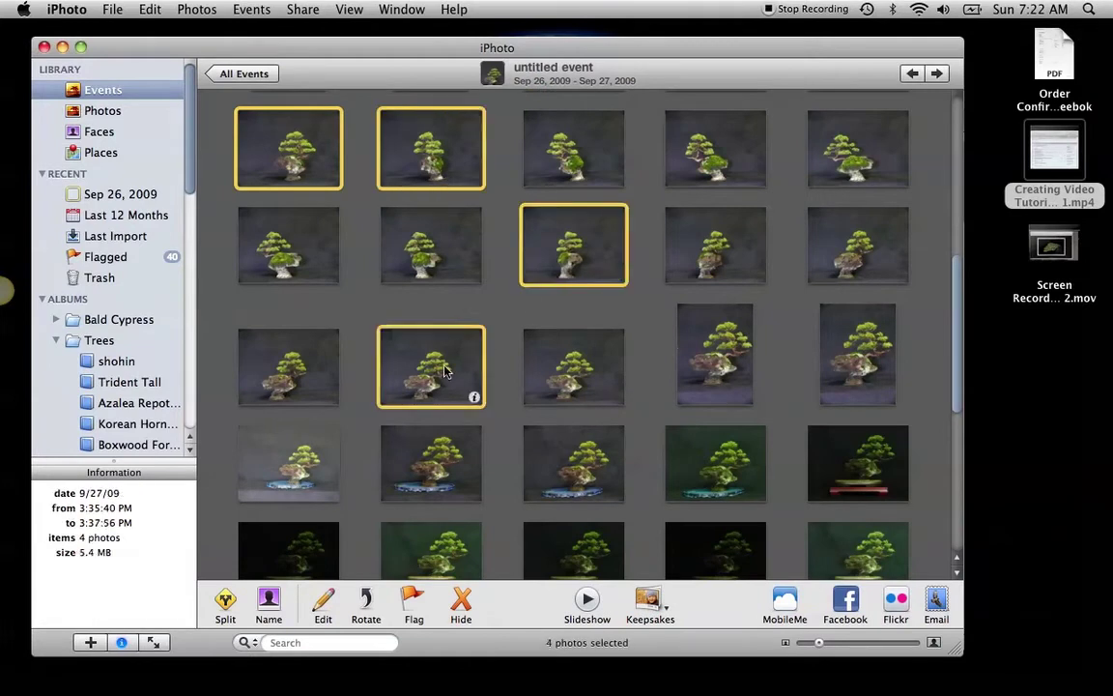
left_click(561, 454, "super")
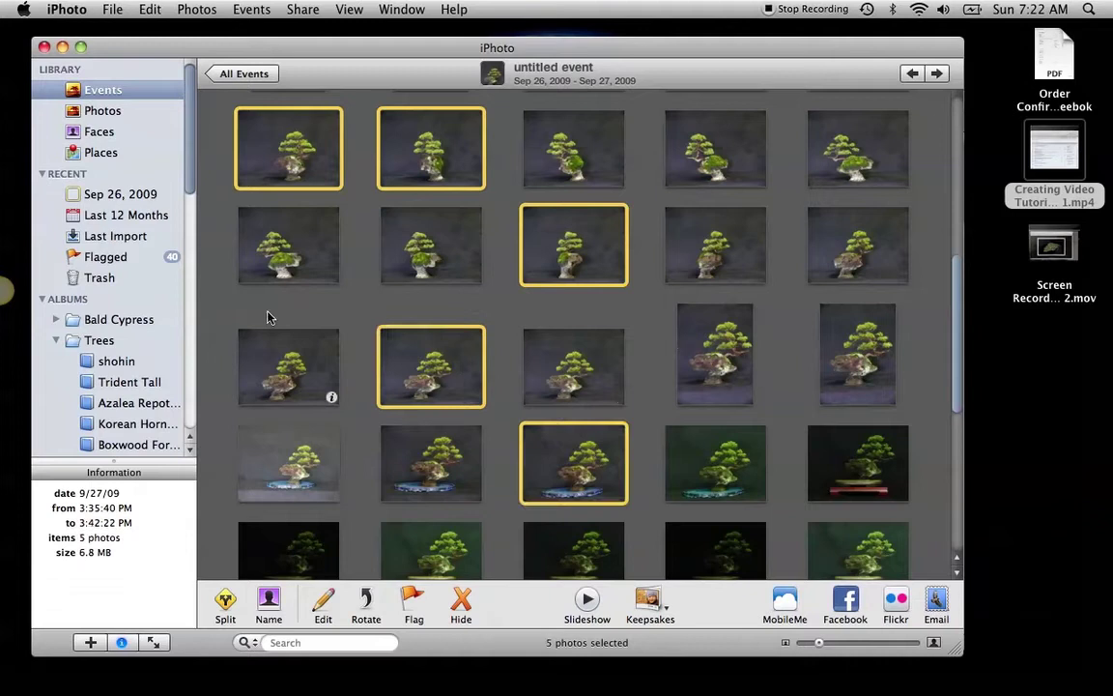
scroll(187, 191, "down", 5)
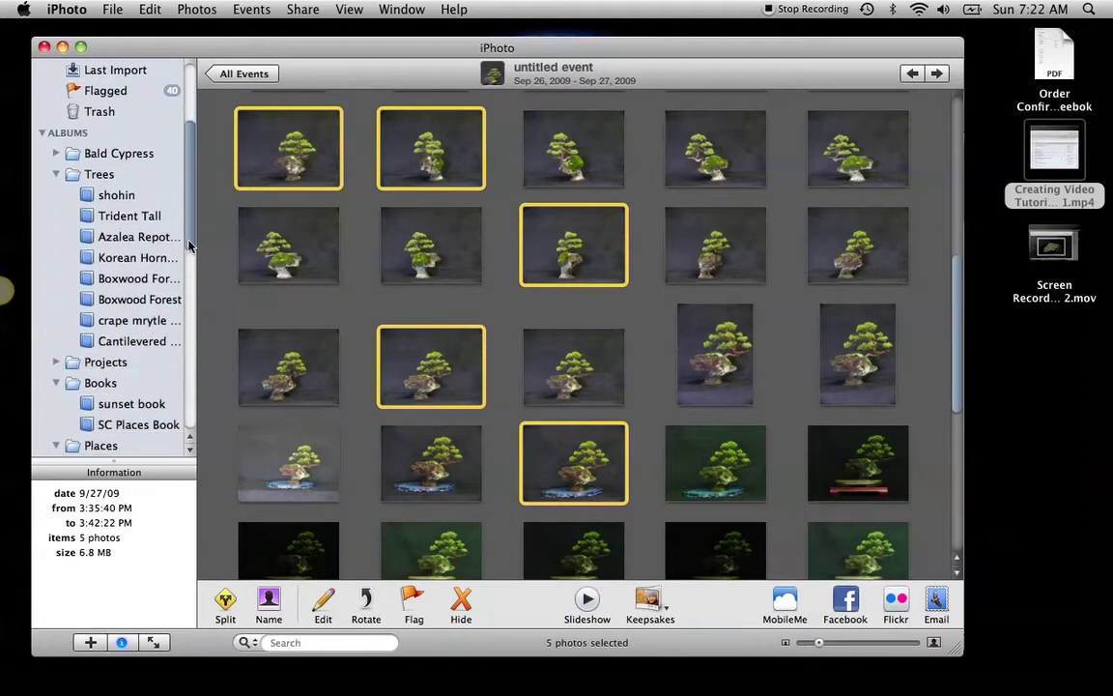
left_click_drag(261, 140, 296, 164)
- Open the Cantilevered Juniper album and drag the newly added photos to a new spot in its grid
left_click(138, 343)
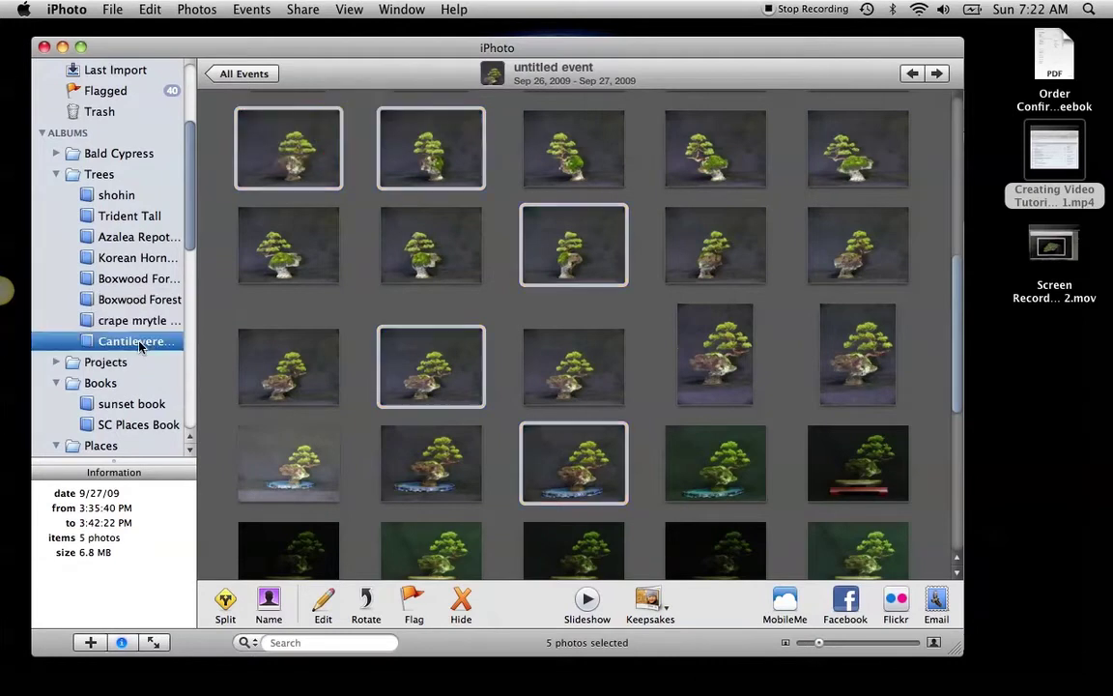
left_click_drag(332, 383, 227, 131)
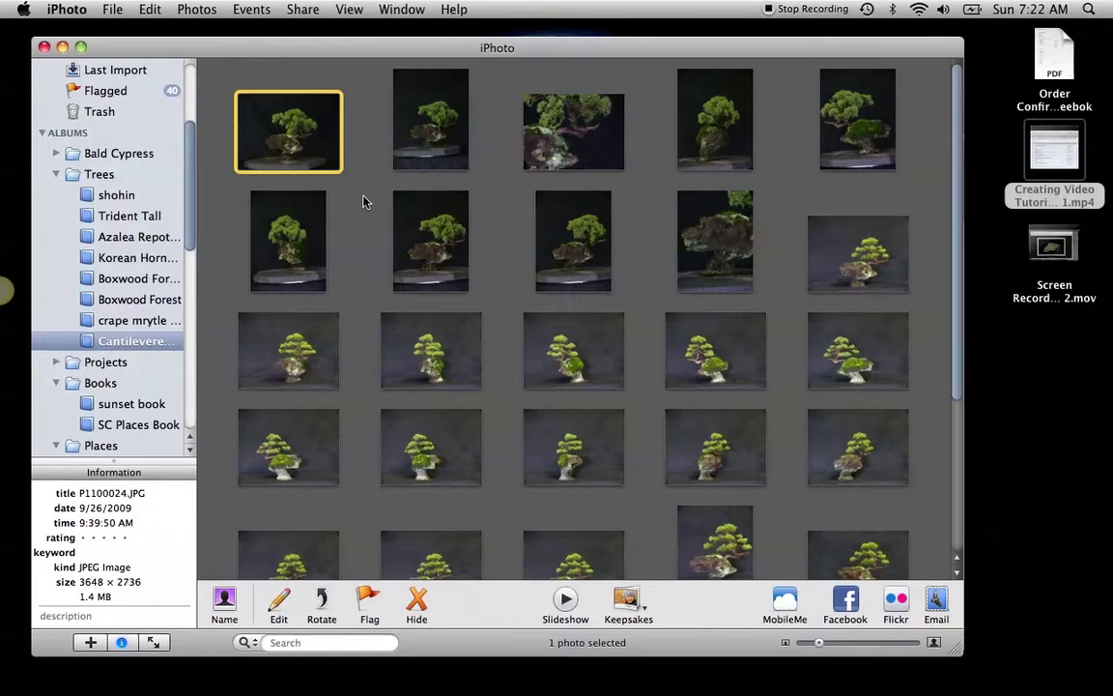
- View the album photos full-size one by one, ending on P1100058.JPG with the blue tray
double_click(307, 138)
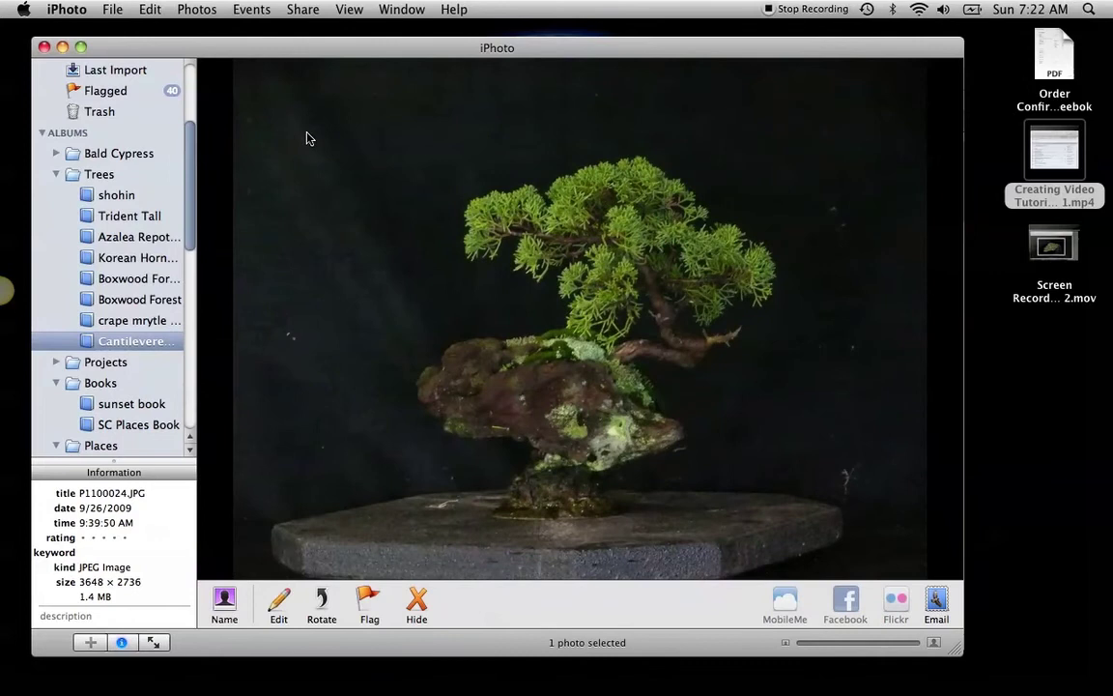
key("Left")
key("Left")
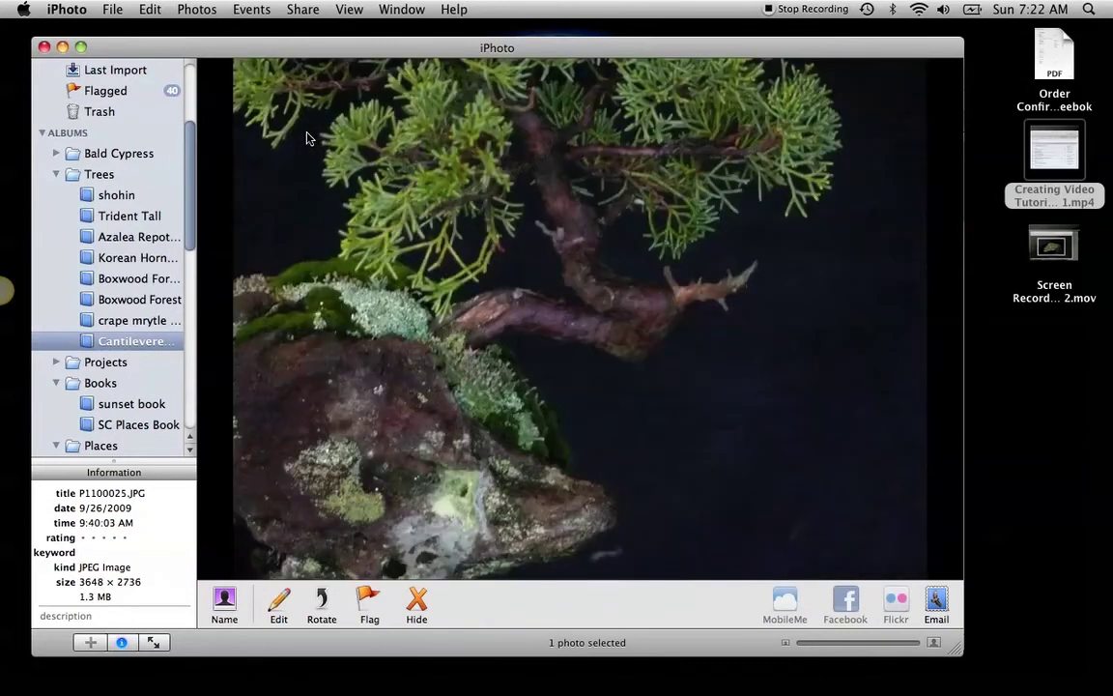
key("Left")
key("Right")
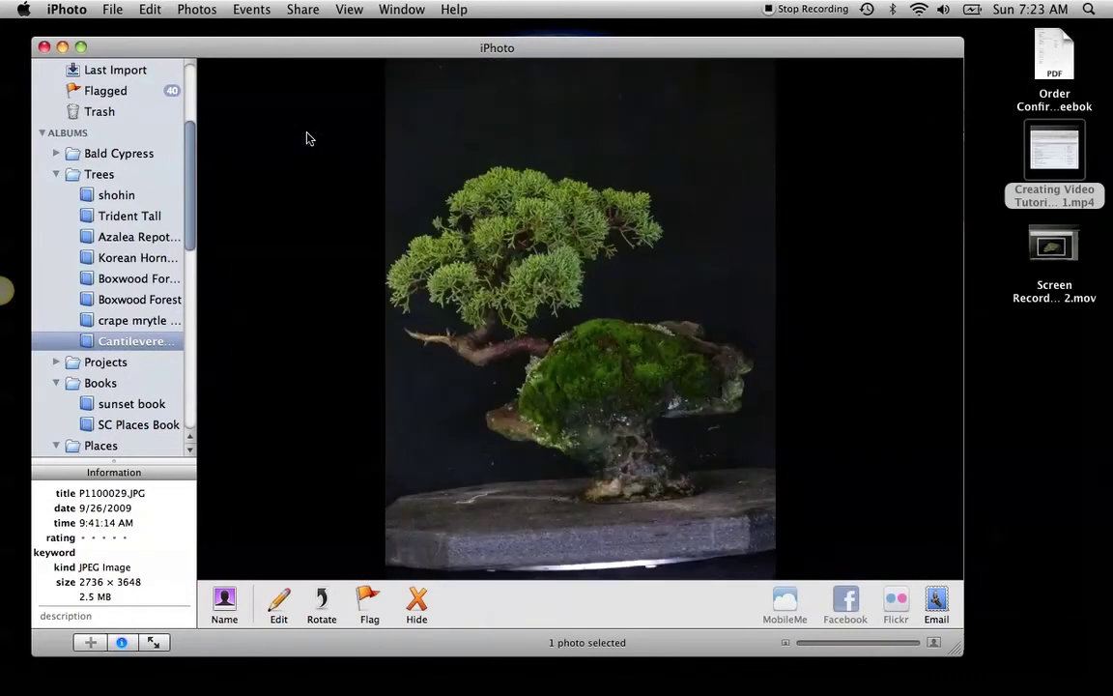
key("Right")
key("Right")
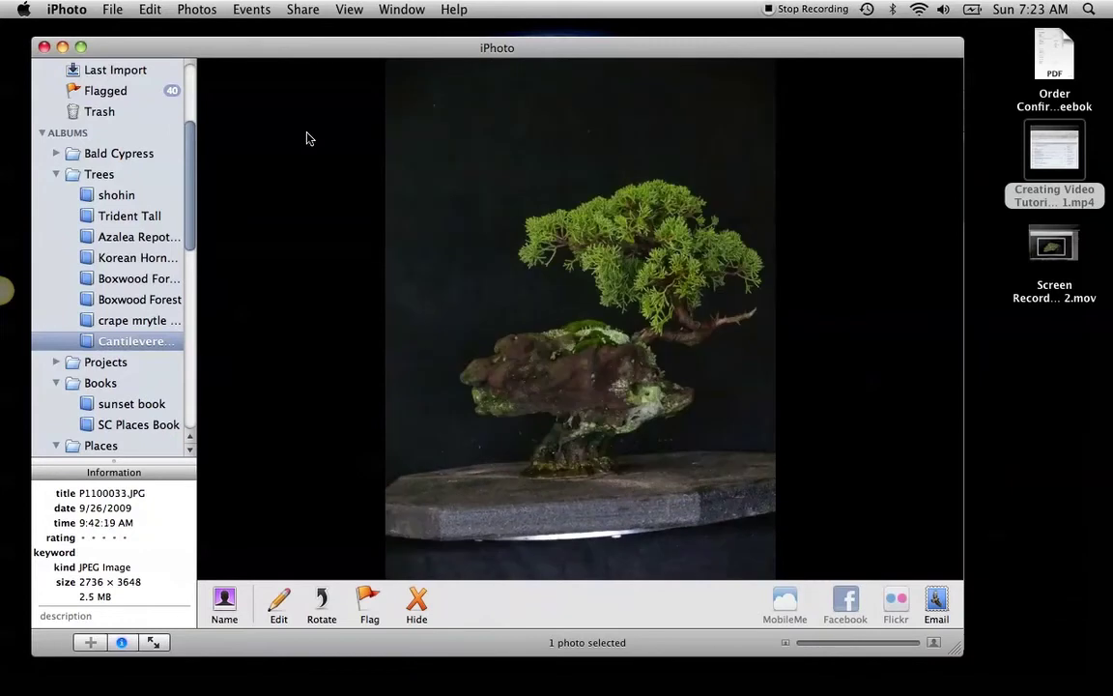
key("Right")
key("Right")
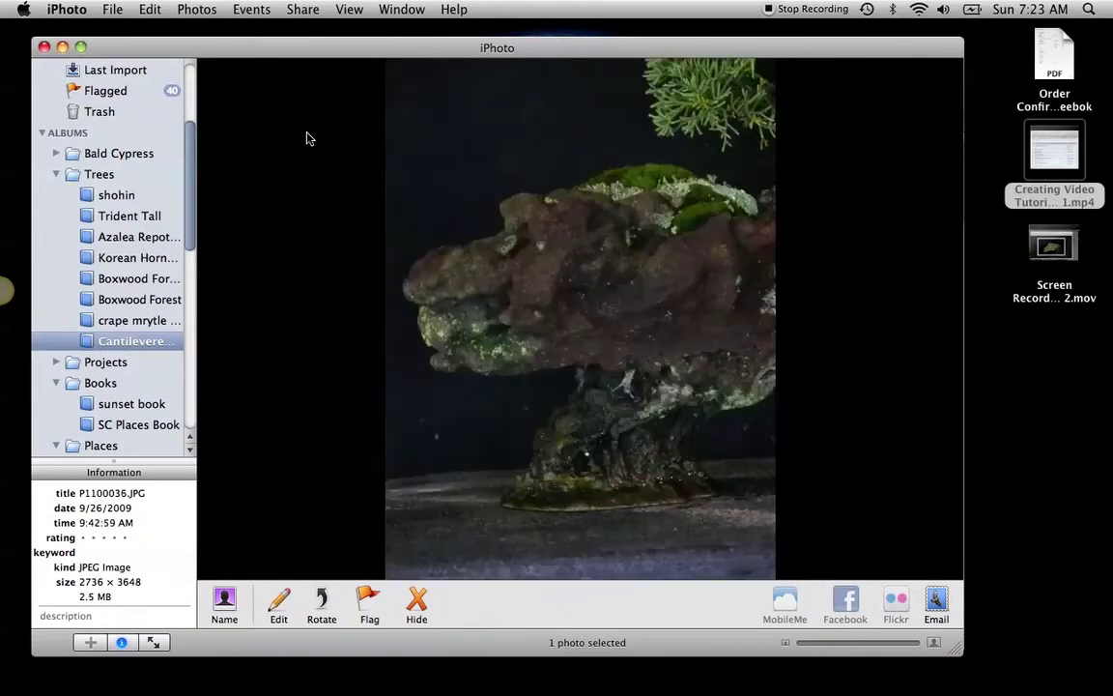
key("Right")
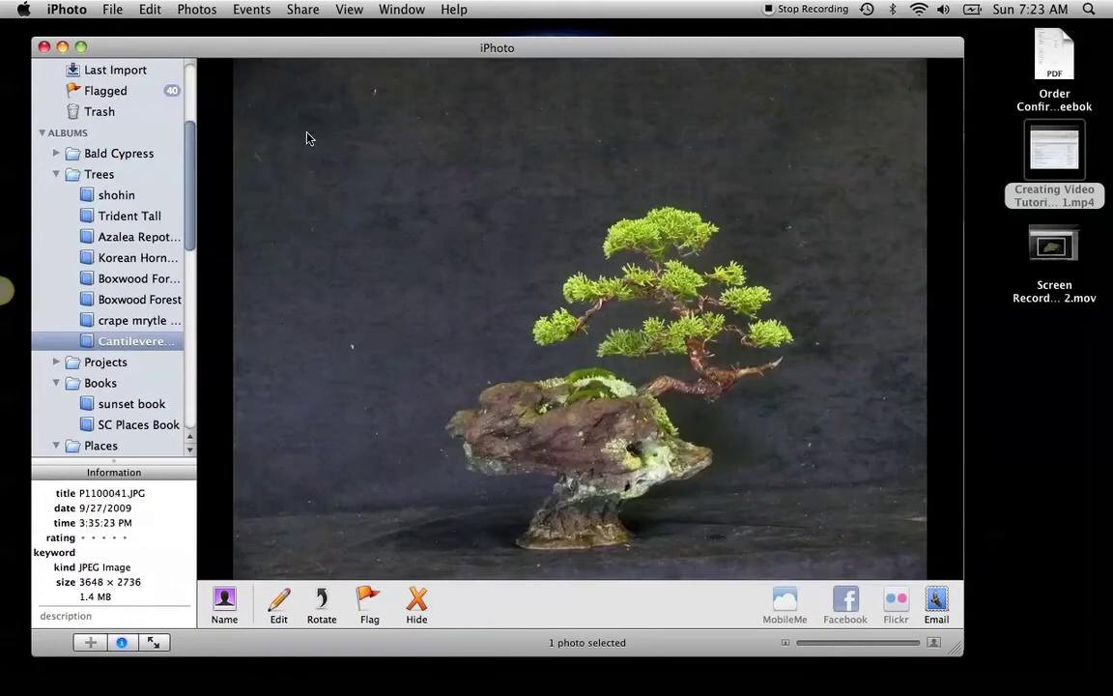
key("Left")
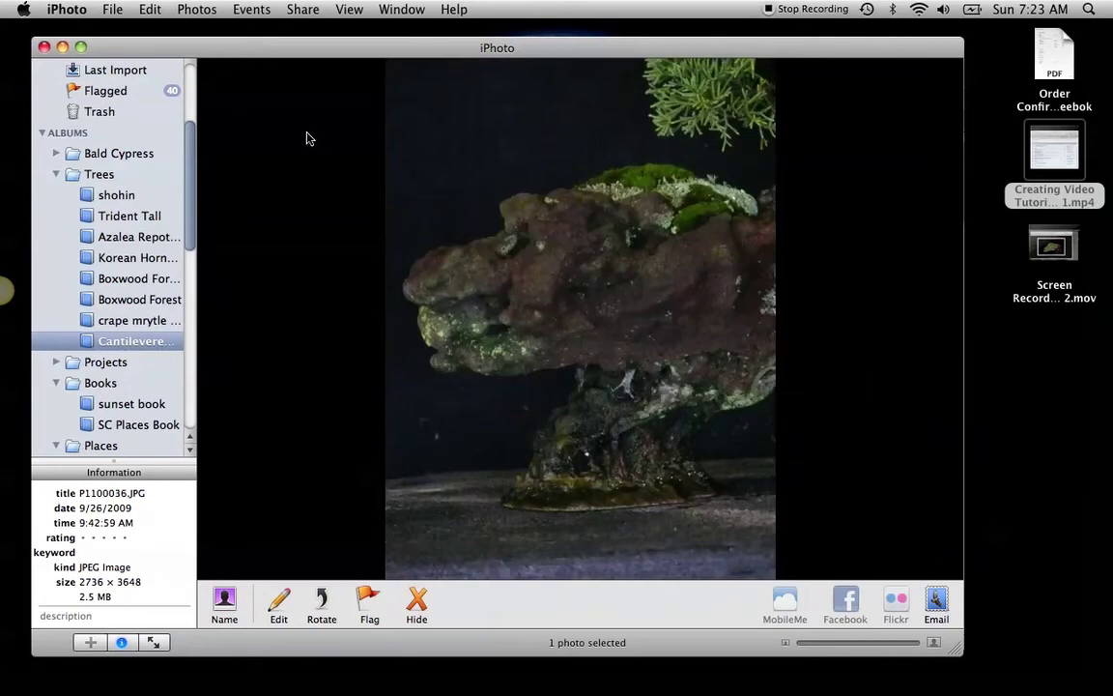
key("Right")
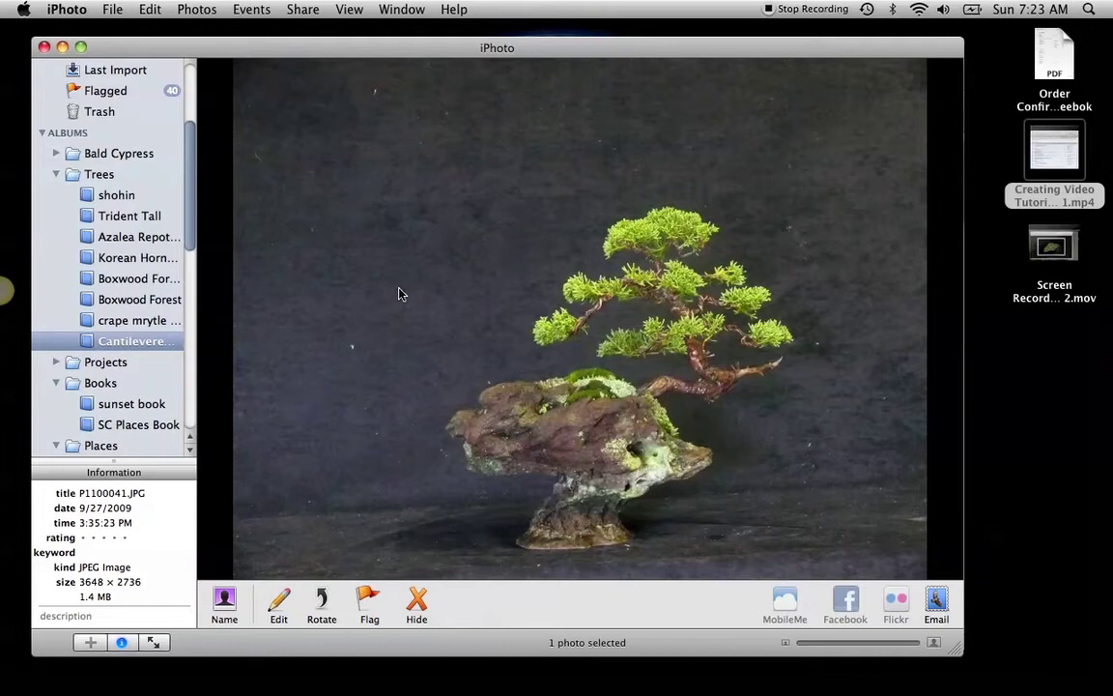
key("Right")
key("Right")
key("Right")
key("Right")
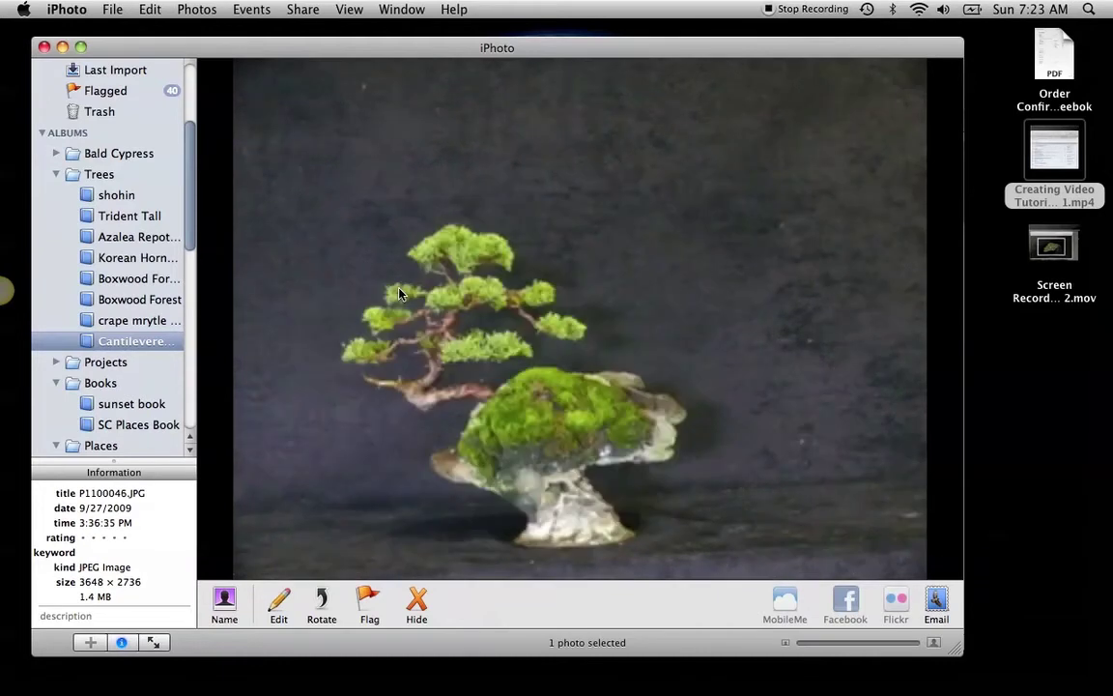
key("Right")
key("Right")
key("Right")
key("Right")
key("Right")
key("Right")
key("Right")
key("Right")
key("Right")
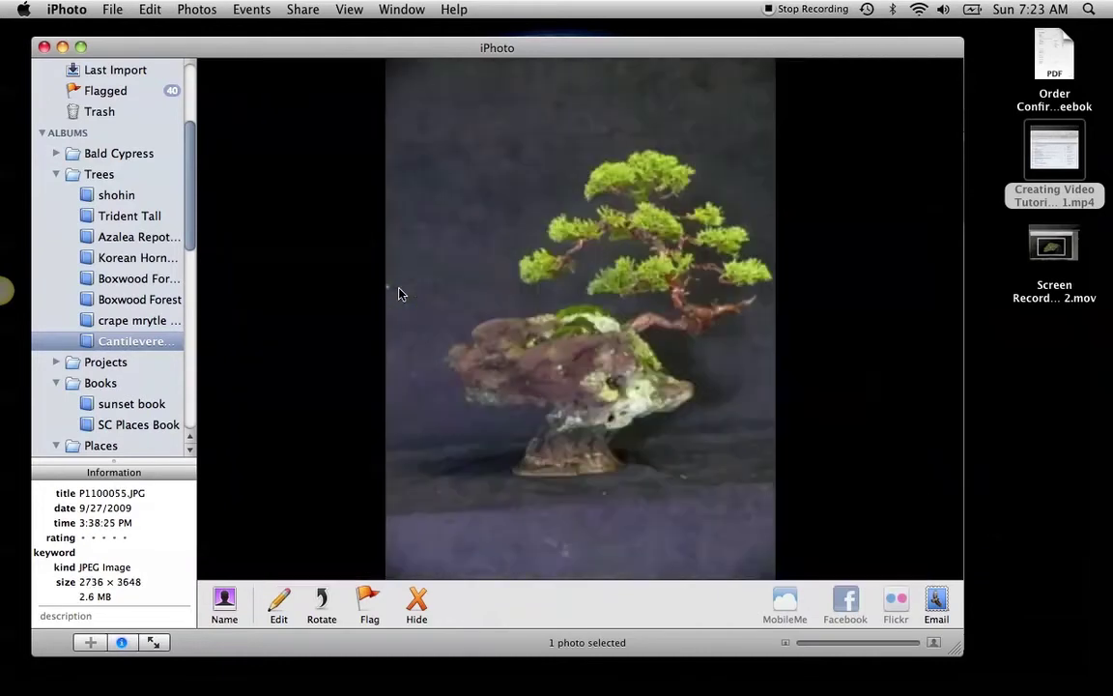
key("Right")
key("Right")
key("Right")
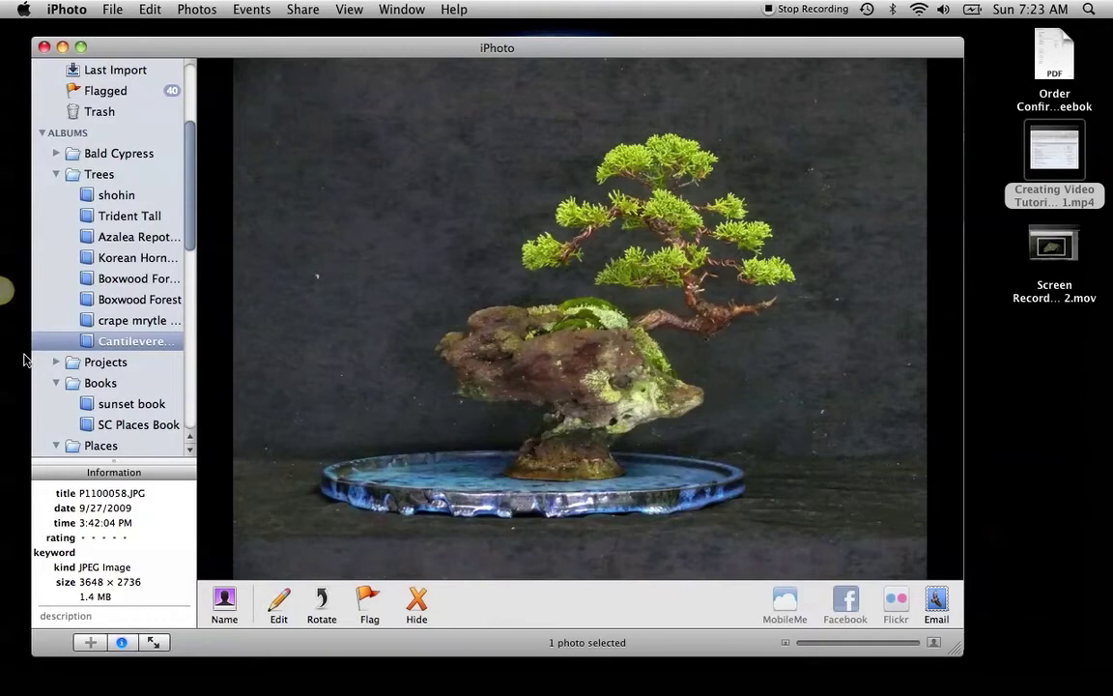
- Fan out the Jing sun's options at the left screen edge over the photo
left_click(5, 303)
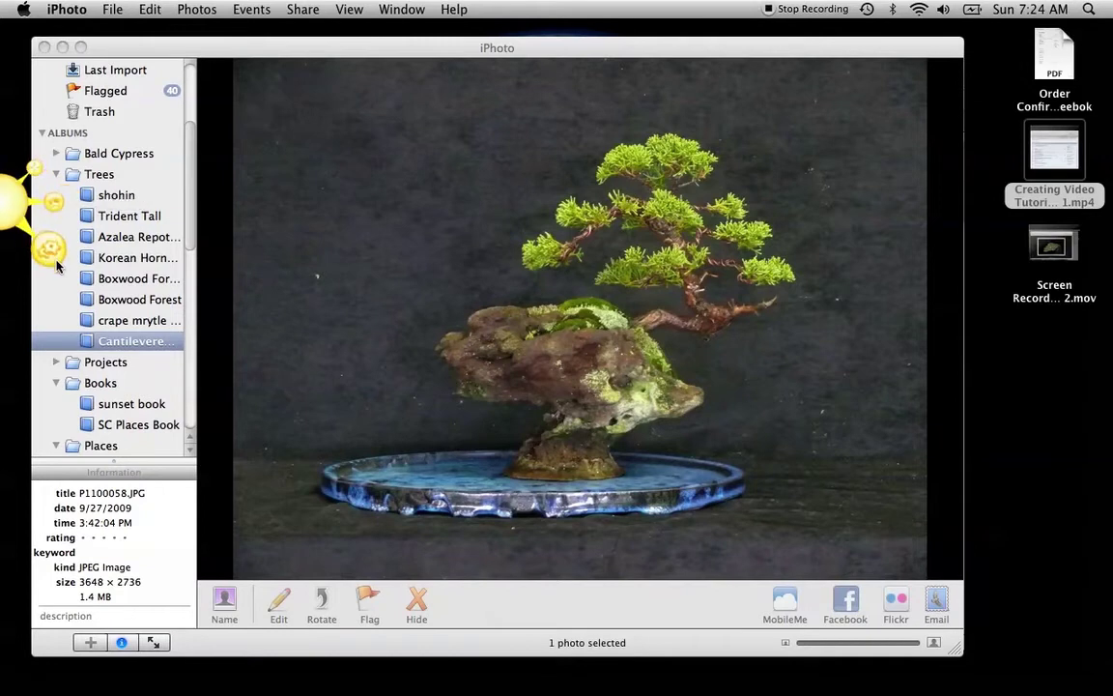
- In Jing's preferences, keep MPEG-4 as the video format and close the settings
left_click(49, 249)
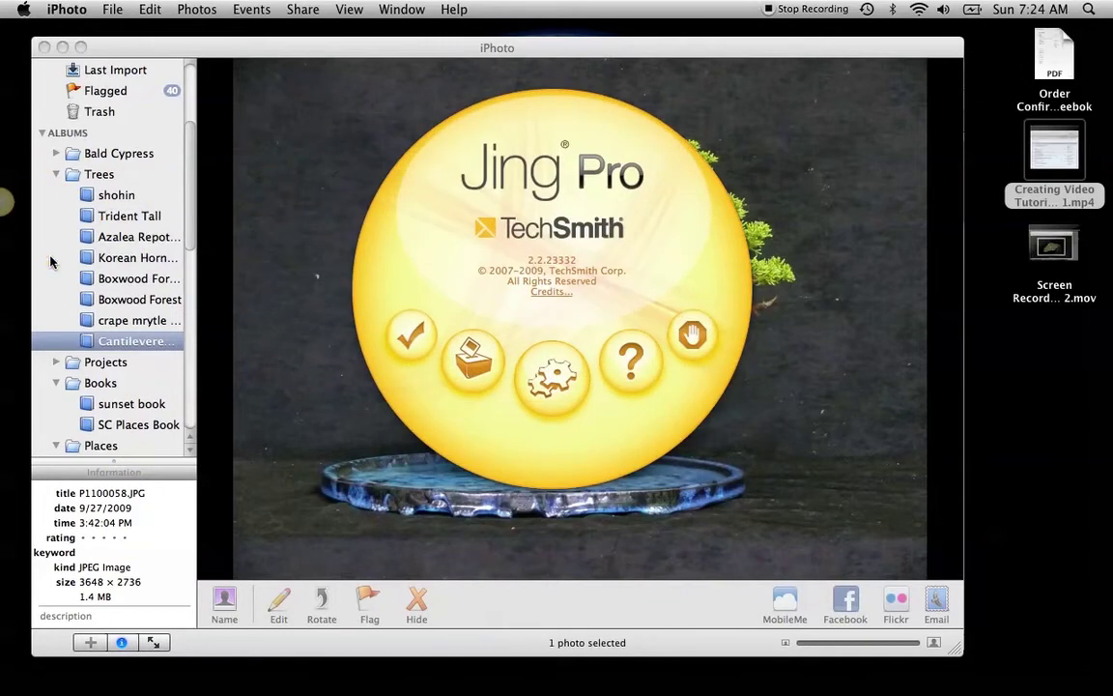
left_click(551, 392)
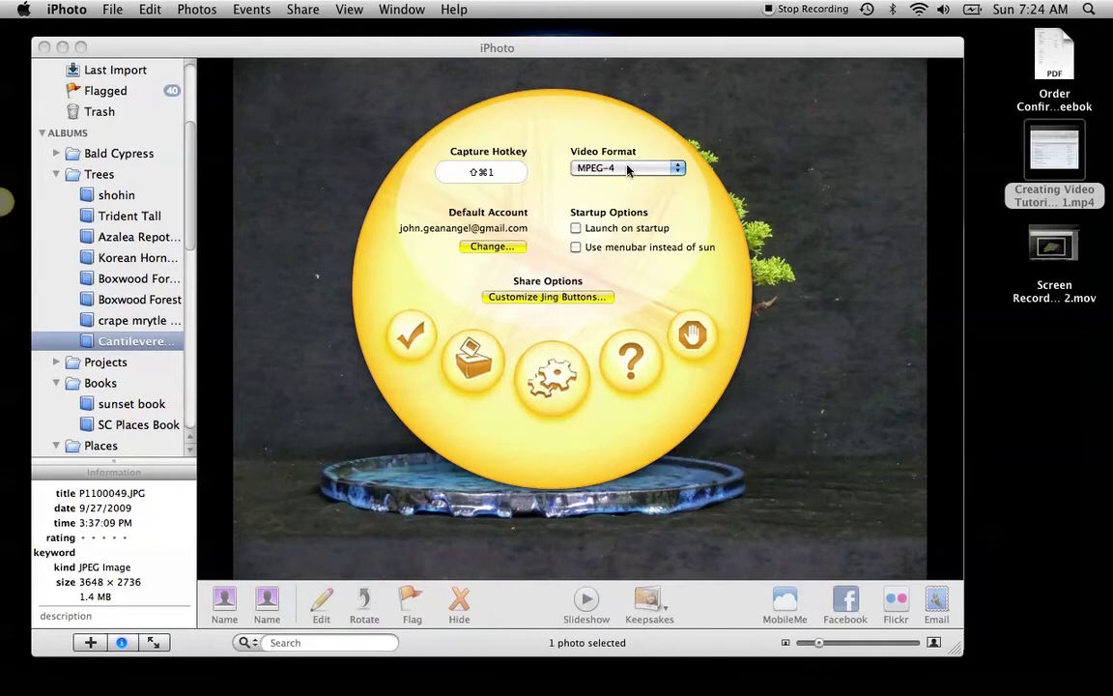
left_click(675, 171)
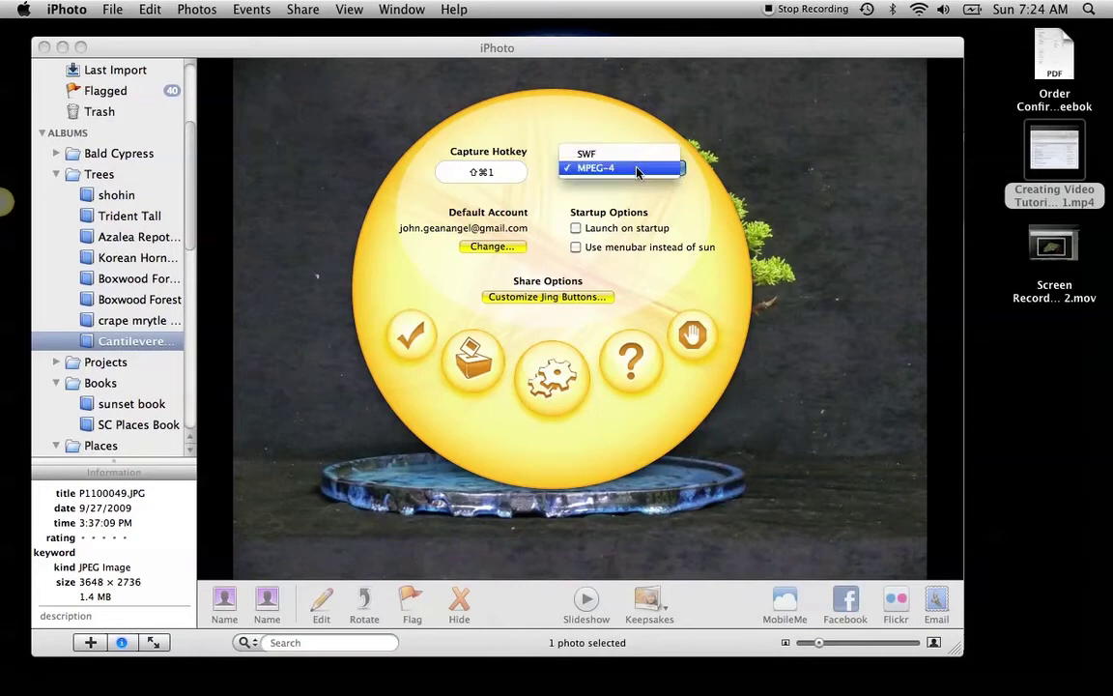
left_click(637, 169)
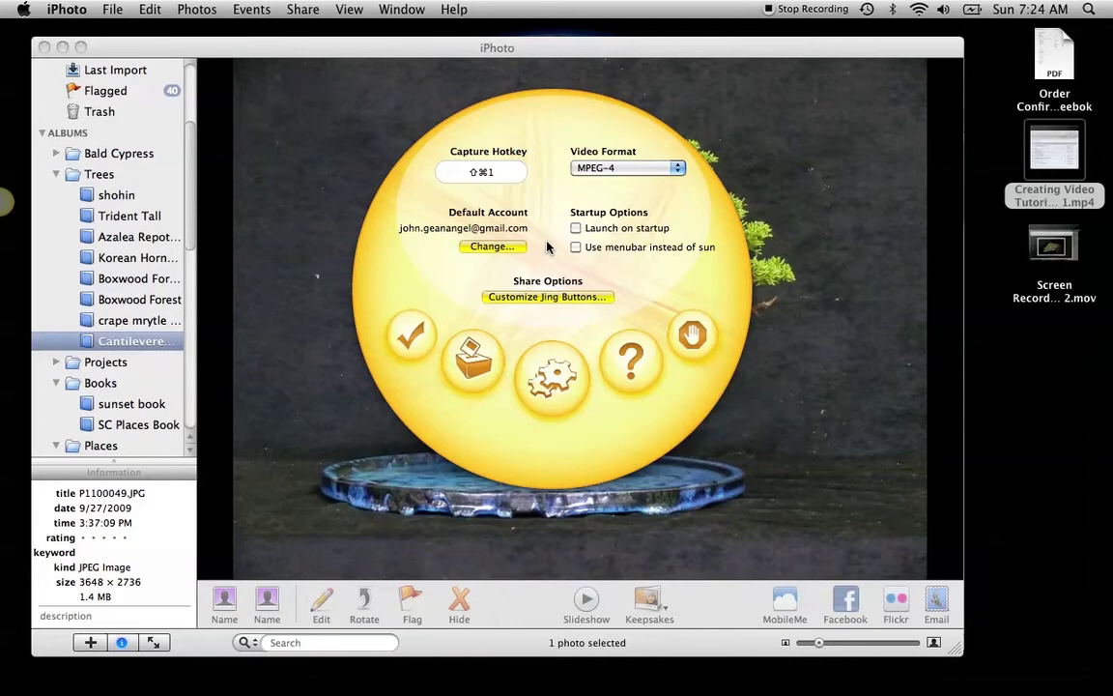
left_click(409, 344)
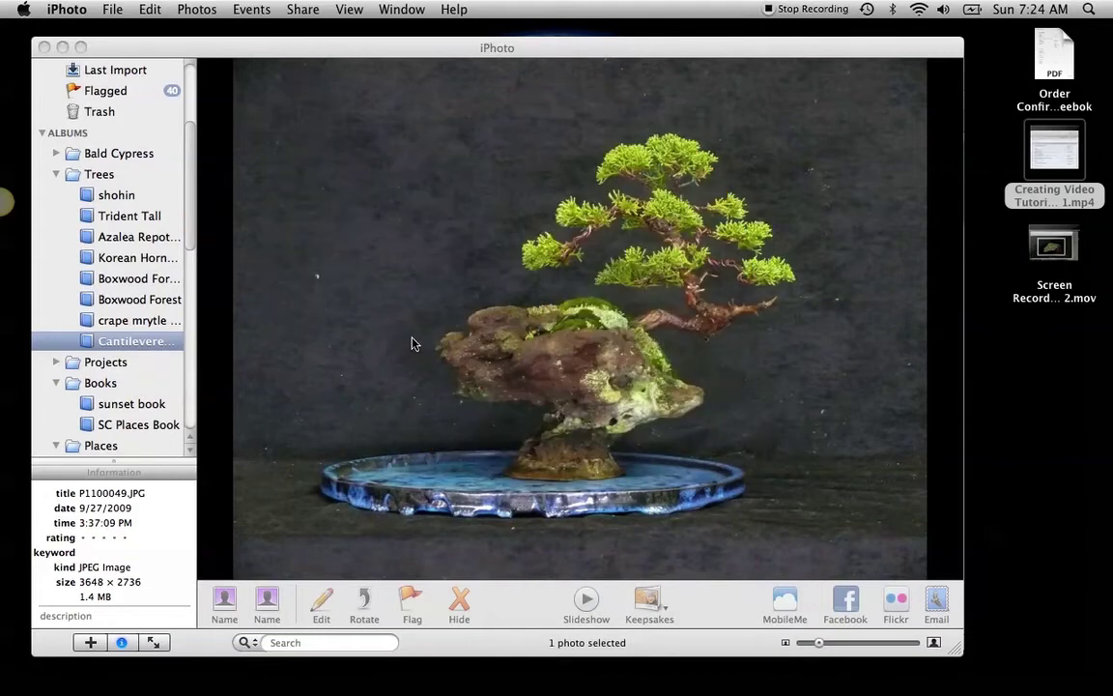
- Start a Jing capture and frame a 790 × 582 region around the full-size bonsai photo
left_click(45, 152)
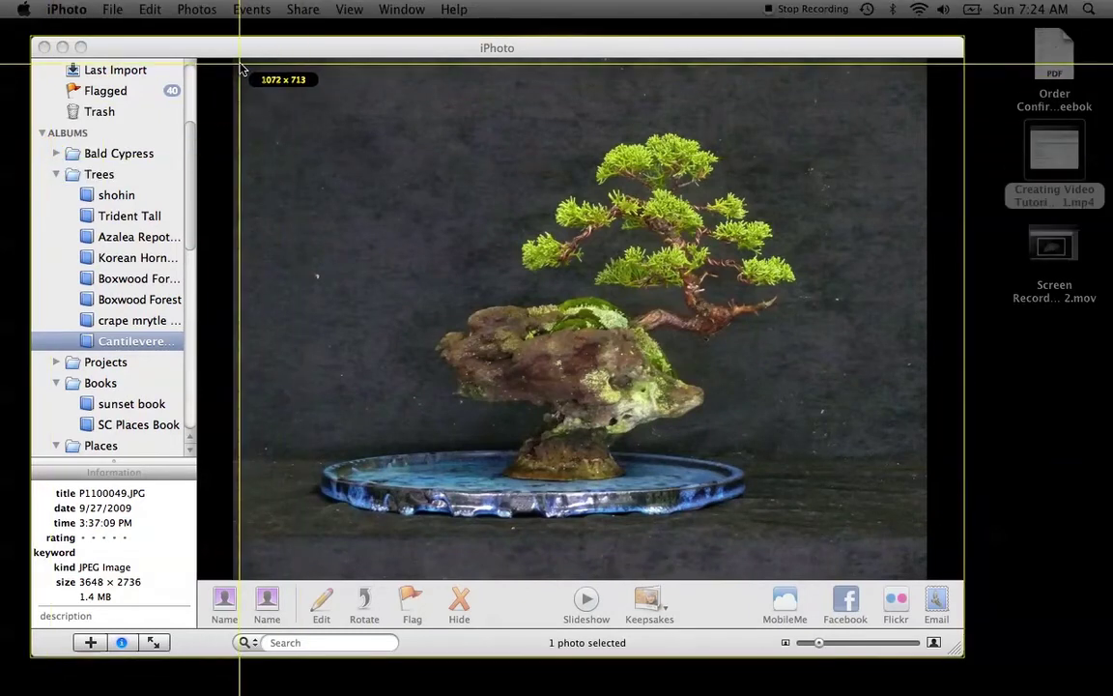
left_click_drag(239, 64, 927, 574)
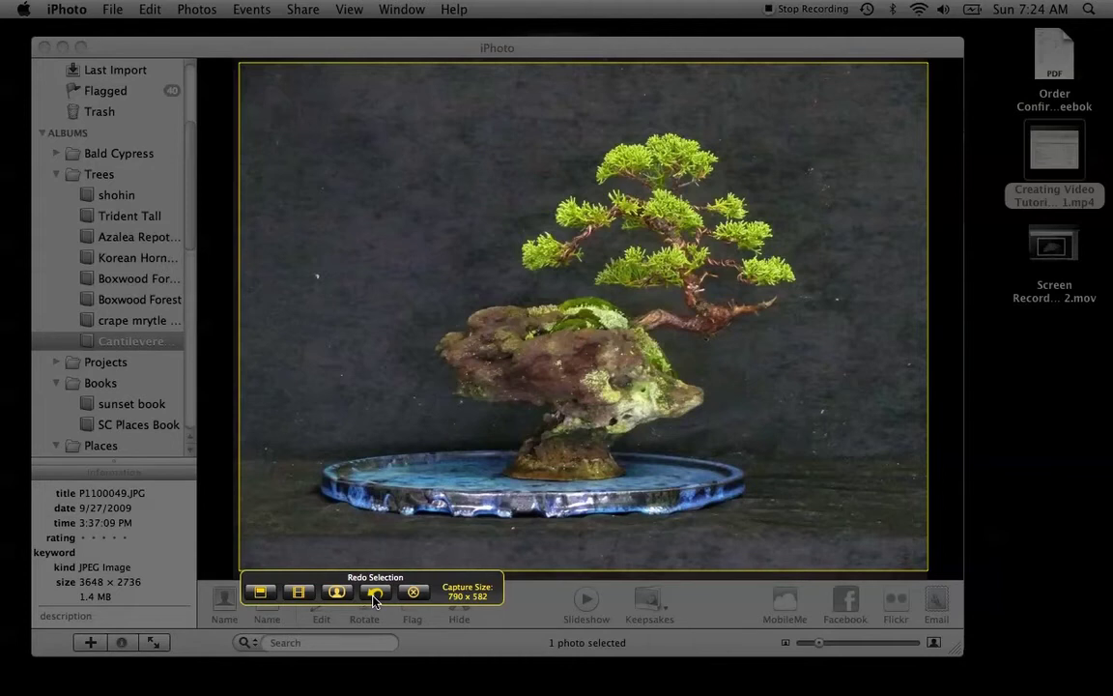
- Capture the region as an image and draw red arrows at the tree's top and right side
left_click(261, 594)
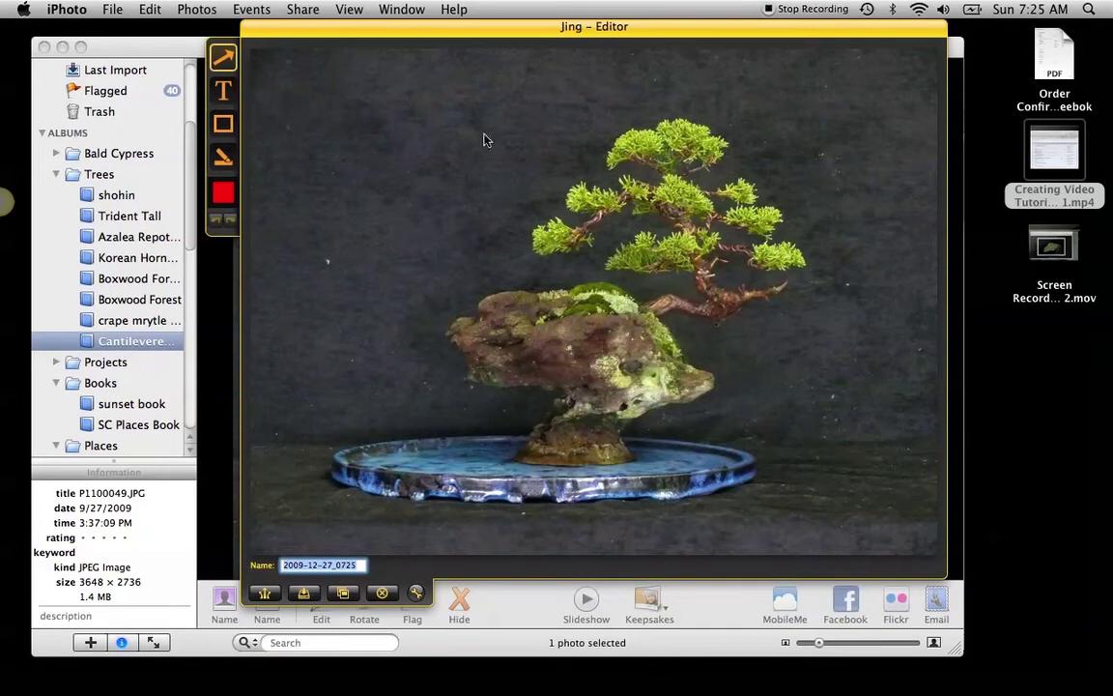
left_click_drag(463, 171, 623, 174)
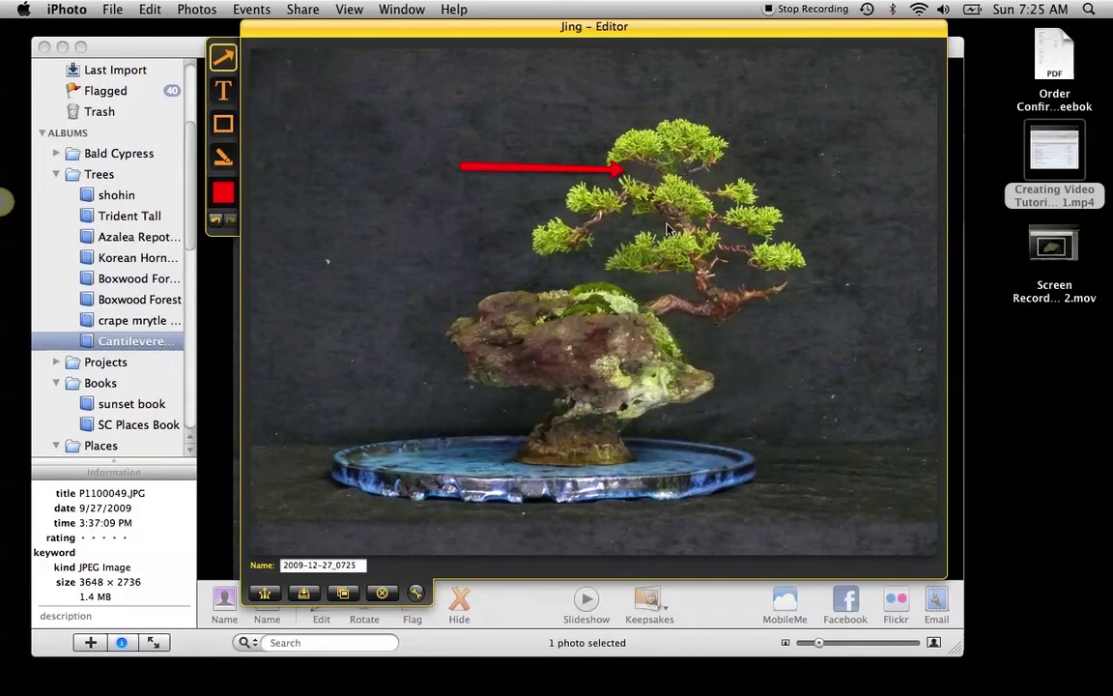
left_click_drag(886, 136, 895, 256)
left_click_drag(841, 181, 842, 255)
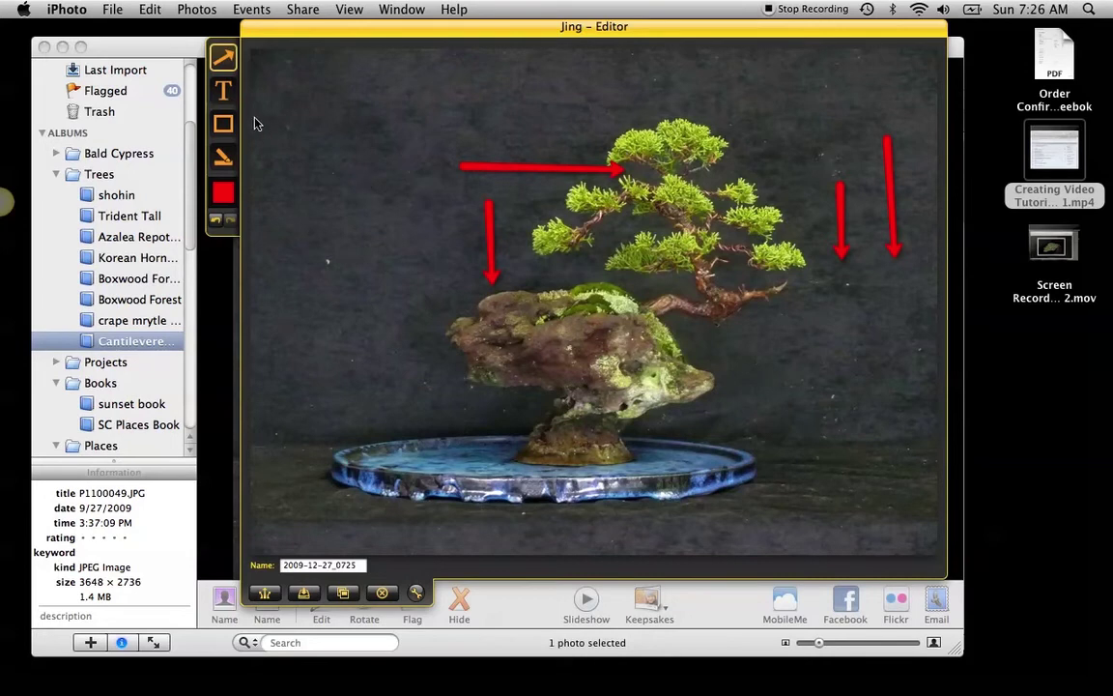
- Add a red 'TEXT' label near the image's top left and select the capture name
left_click(220, 89)
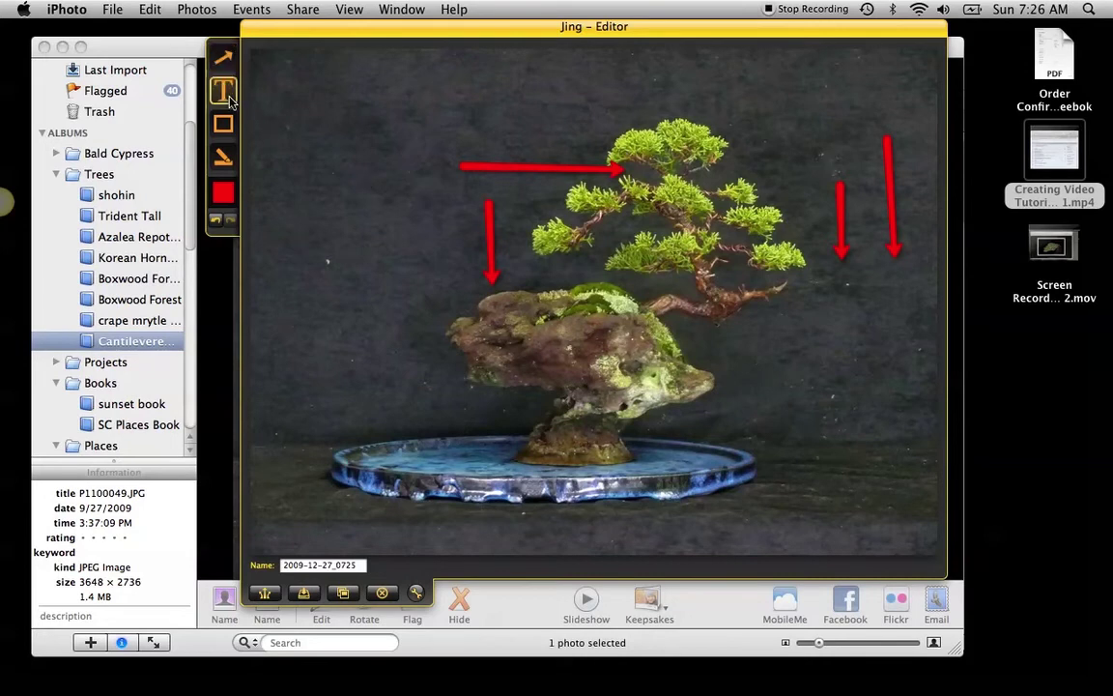
left_click(381, 96)
type("TEXT")
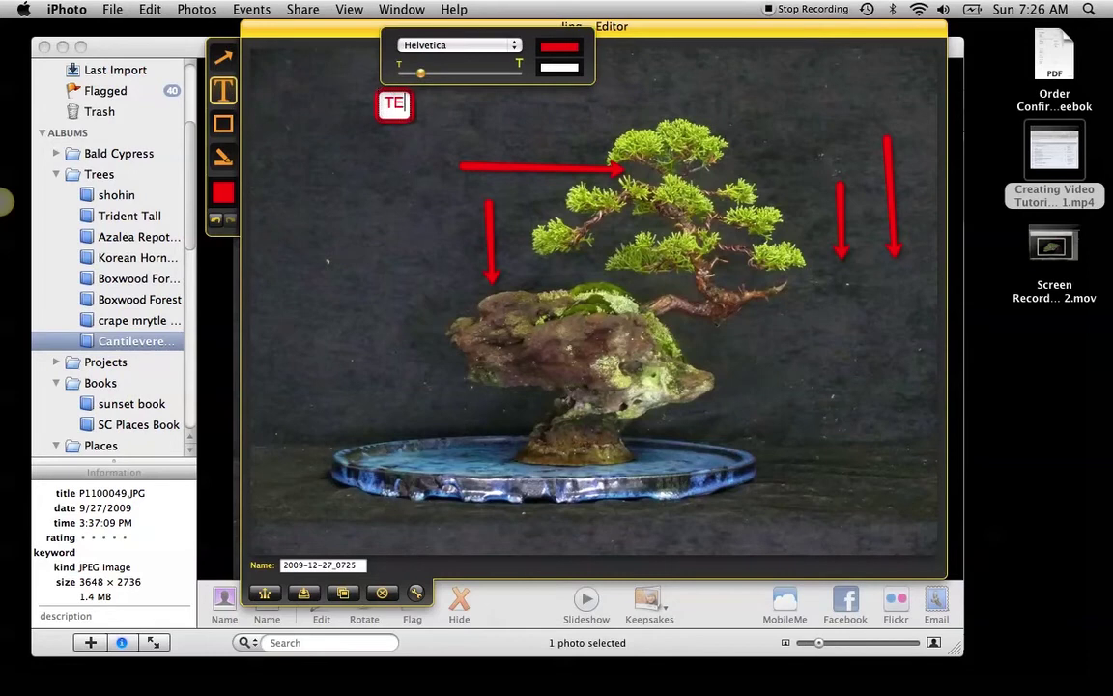
left_click(322, 193)
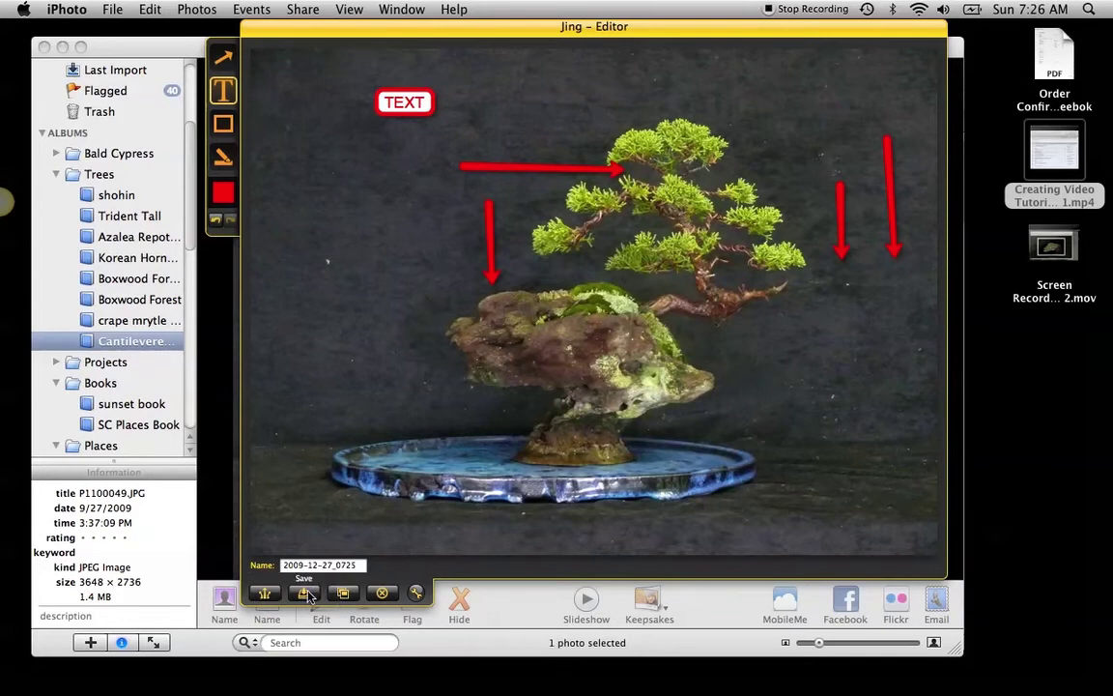
left_click(350, 566)
left_click_drag(350, 566, 299, 564)
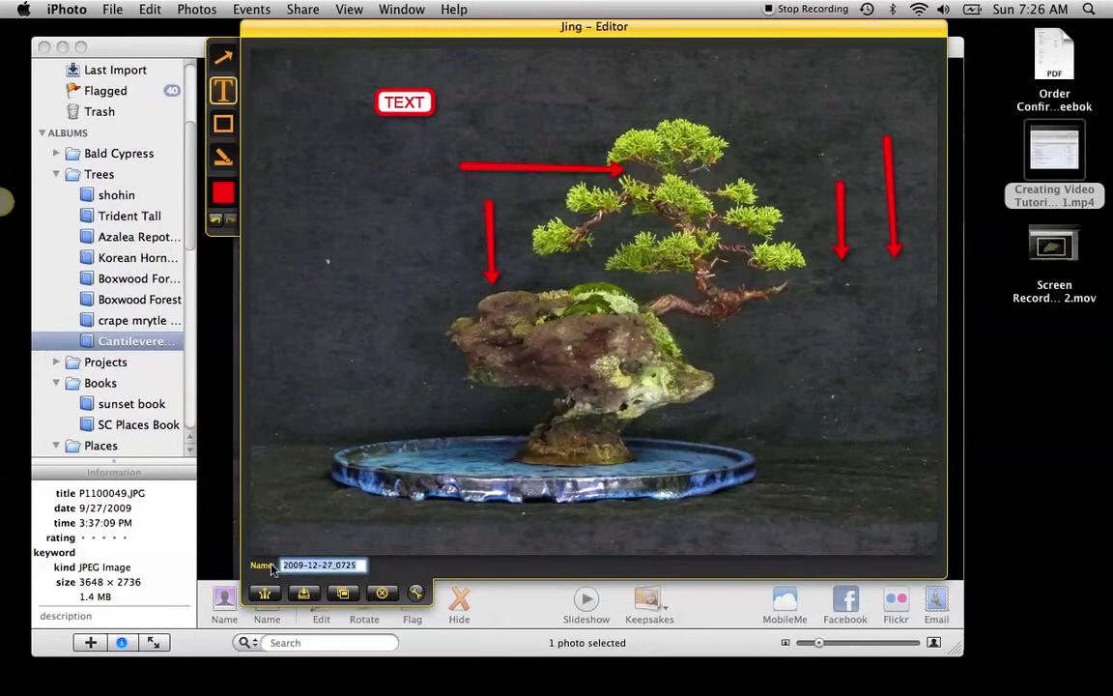
- Discard the annotated image, reframe the bonsai photo, and start recording it as a video
left_click(383, 593)
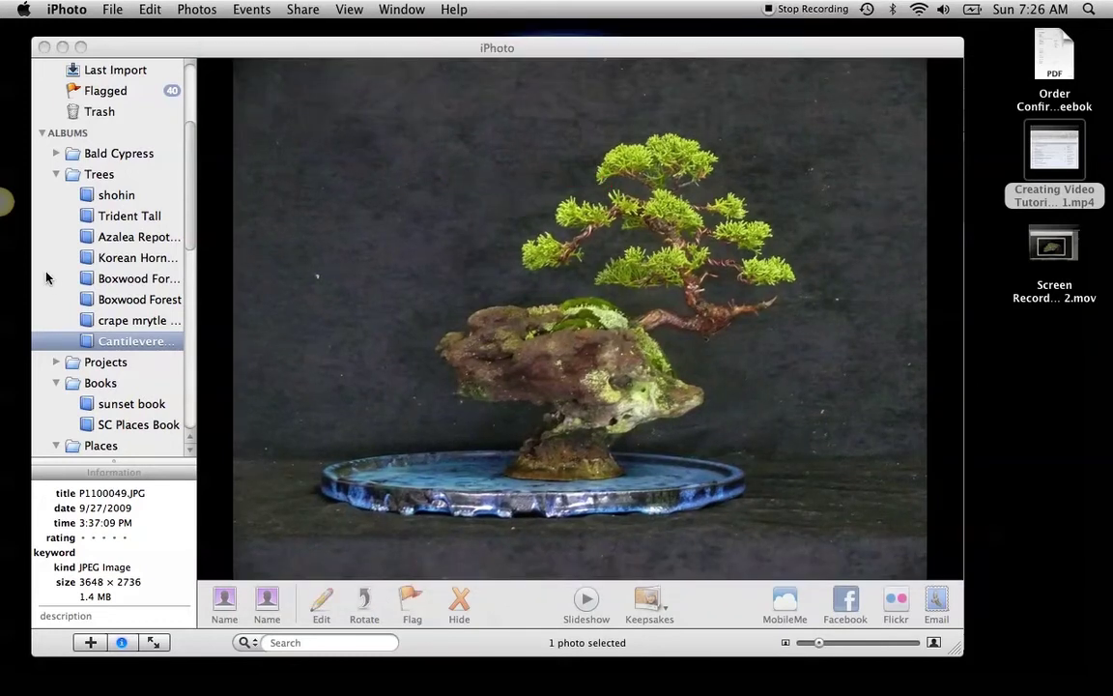
left_click(44, 155)
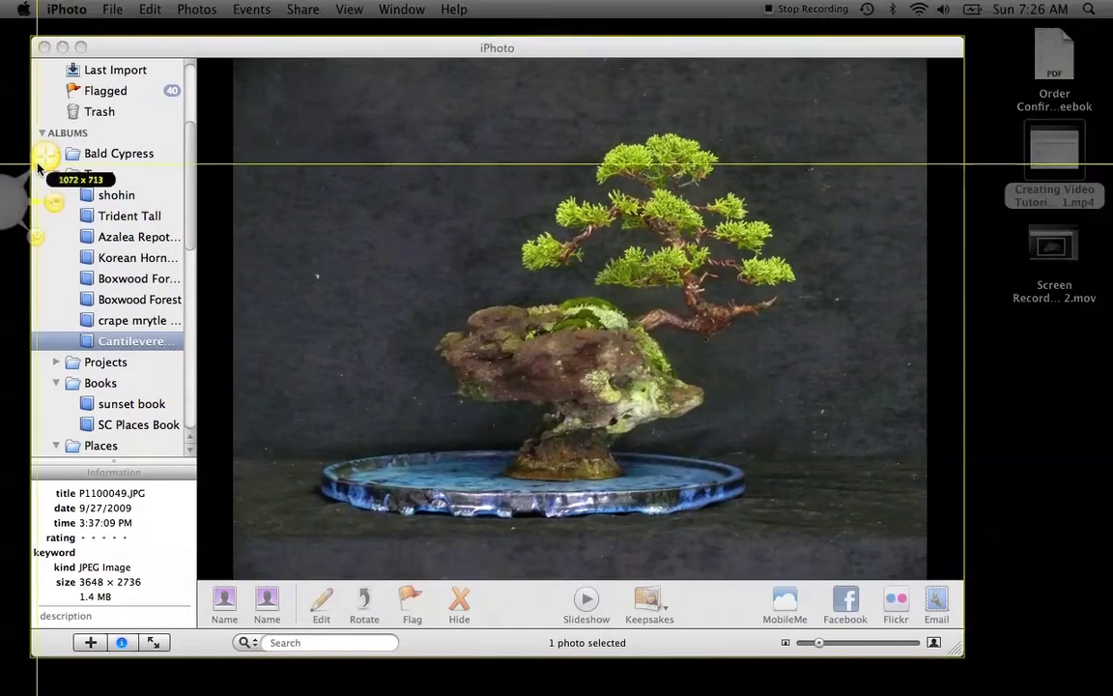
left_click_drag(237, 73, 934, 555)
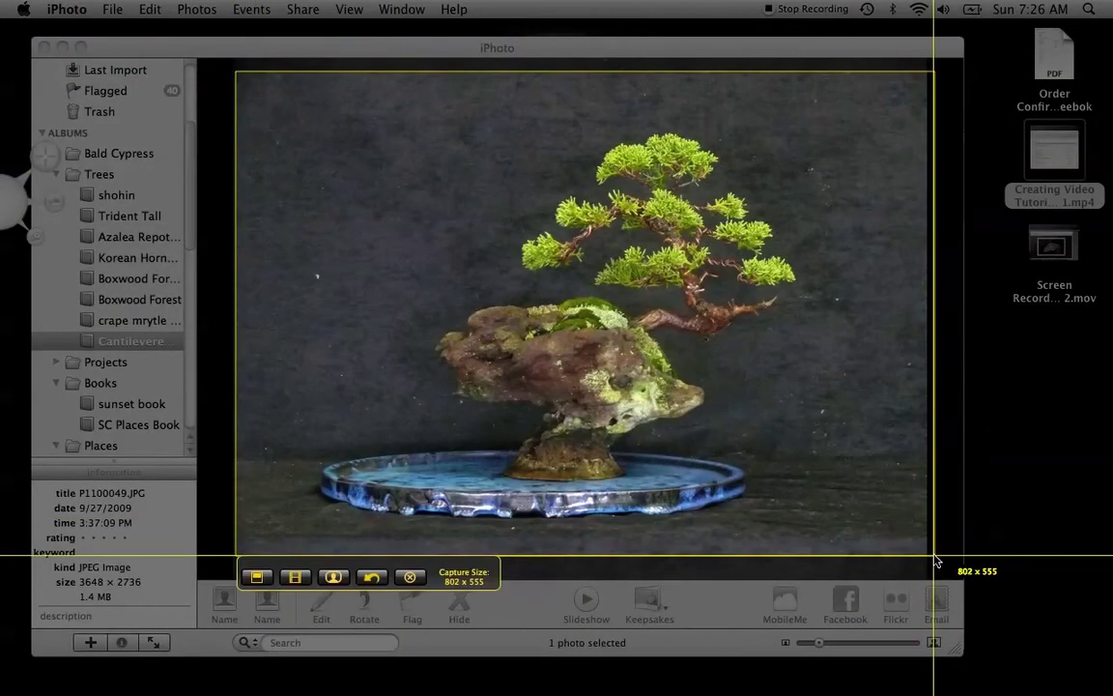
left_click(293, 577)
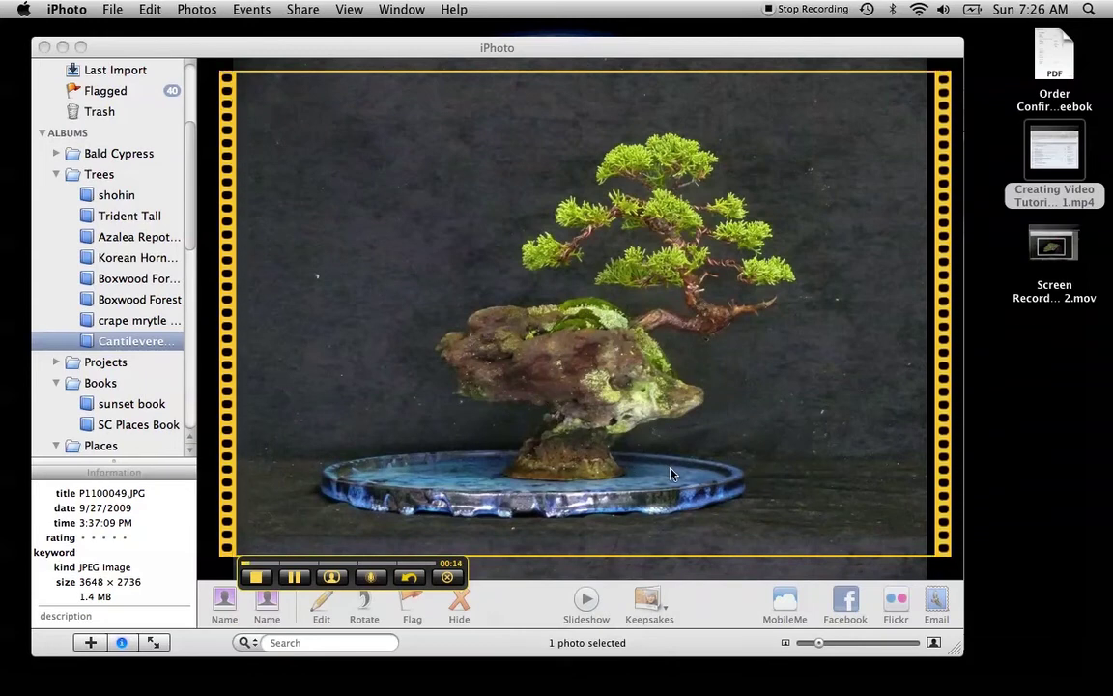
- Open the blue-pot bonsai photo full size and page through the album to the wooden-stand bonsai
left_click(542, 387)
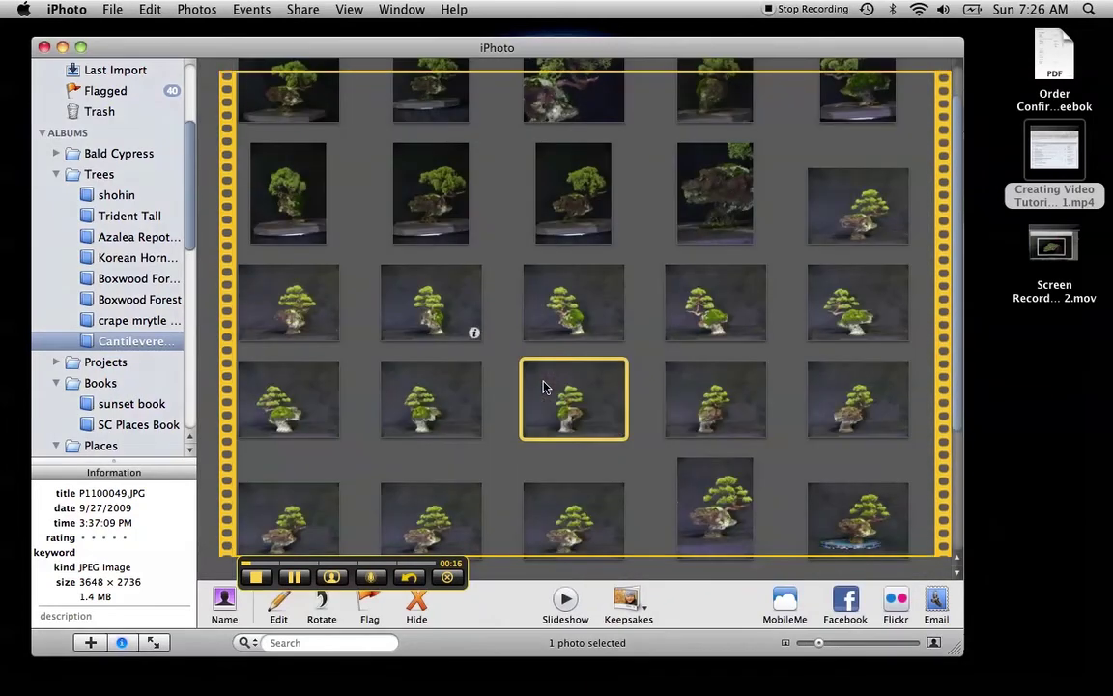
double_click(866, 538)
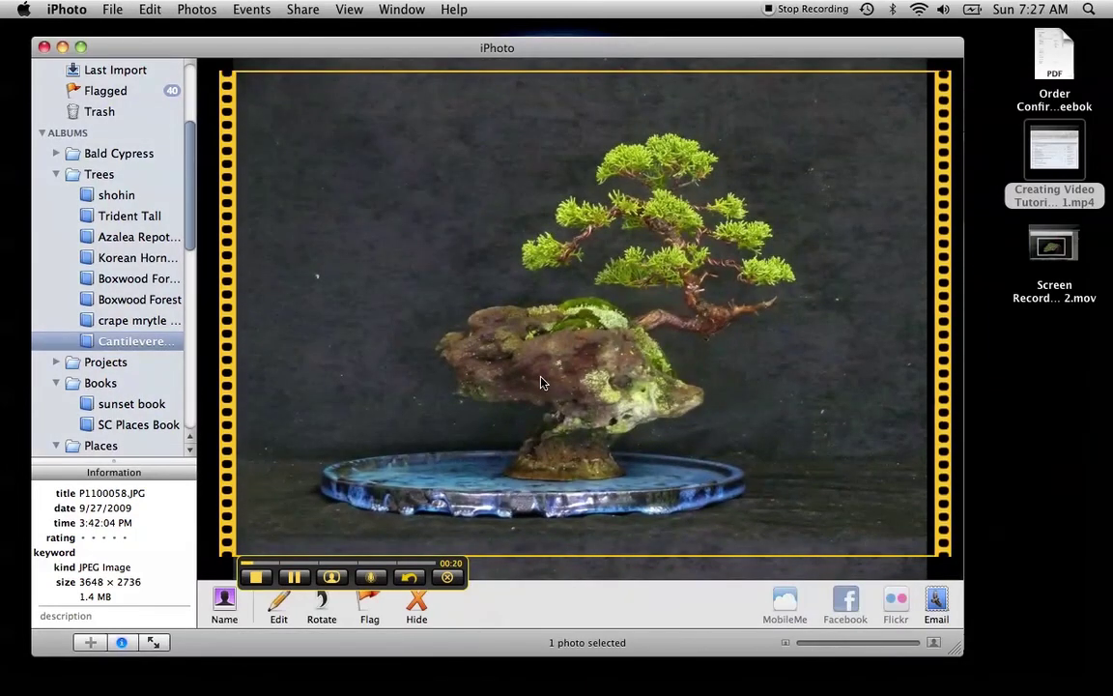
key("Right")
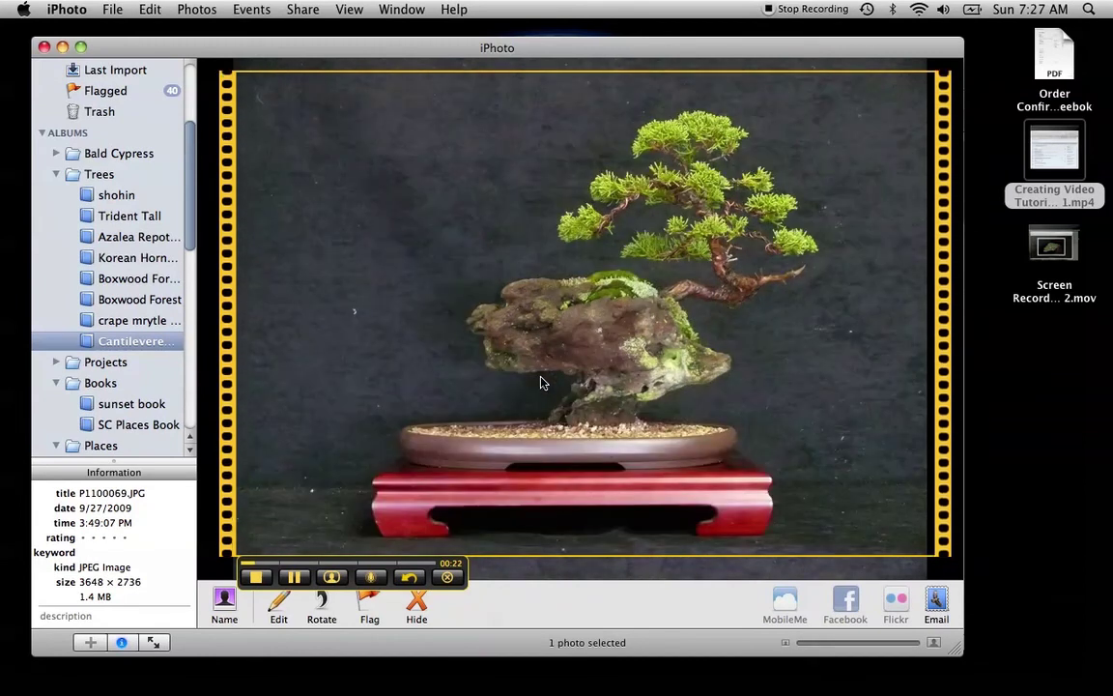
key("Right")
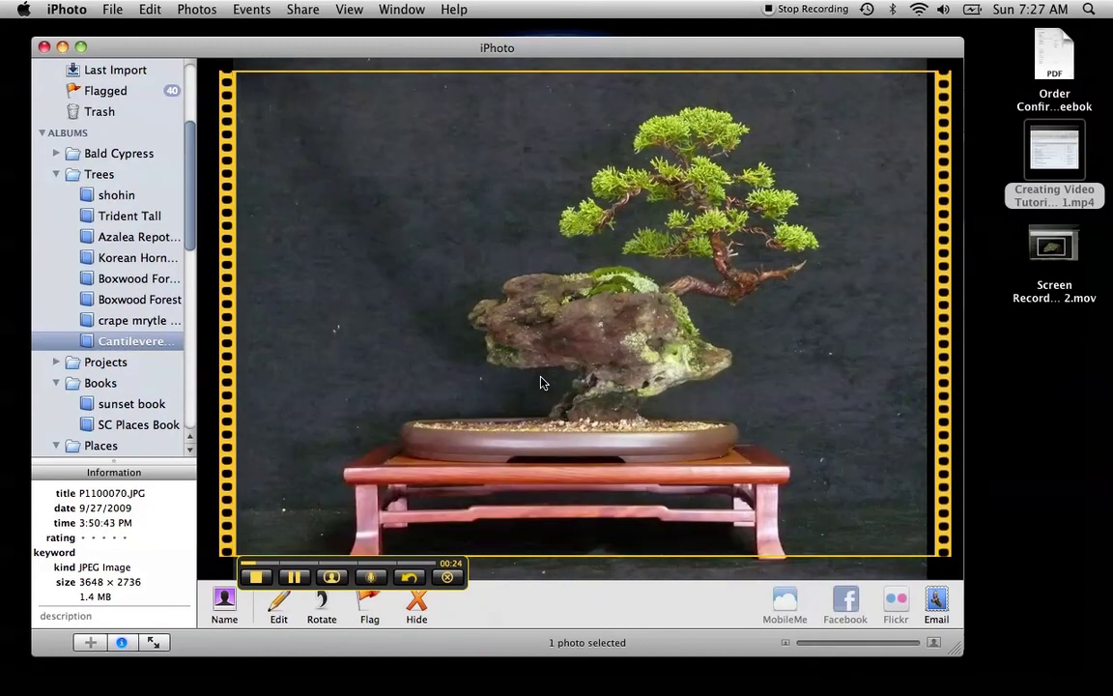
key("Right")
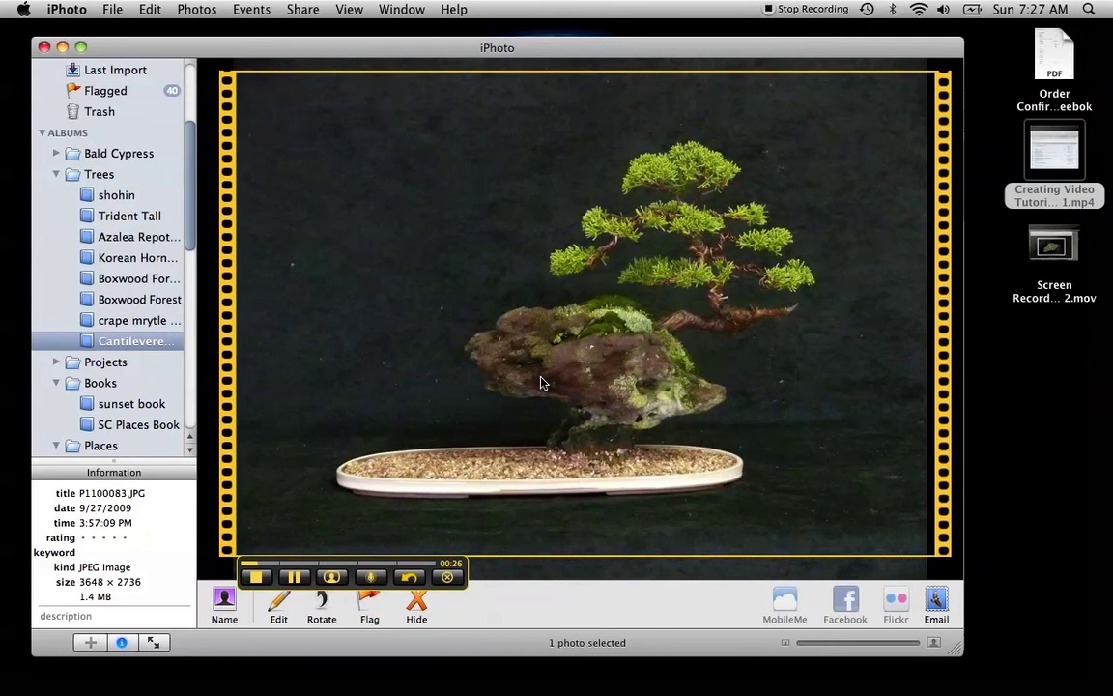
key("Right")
key("Left")
key("Left")
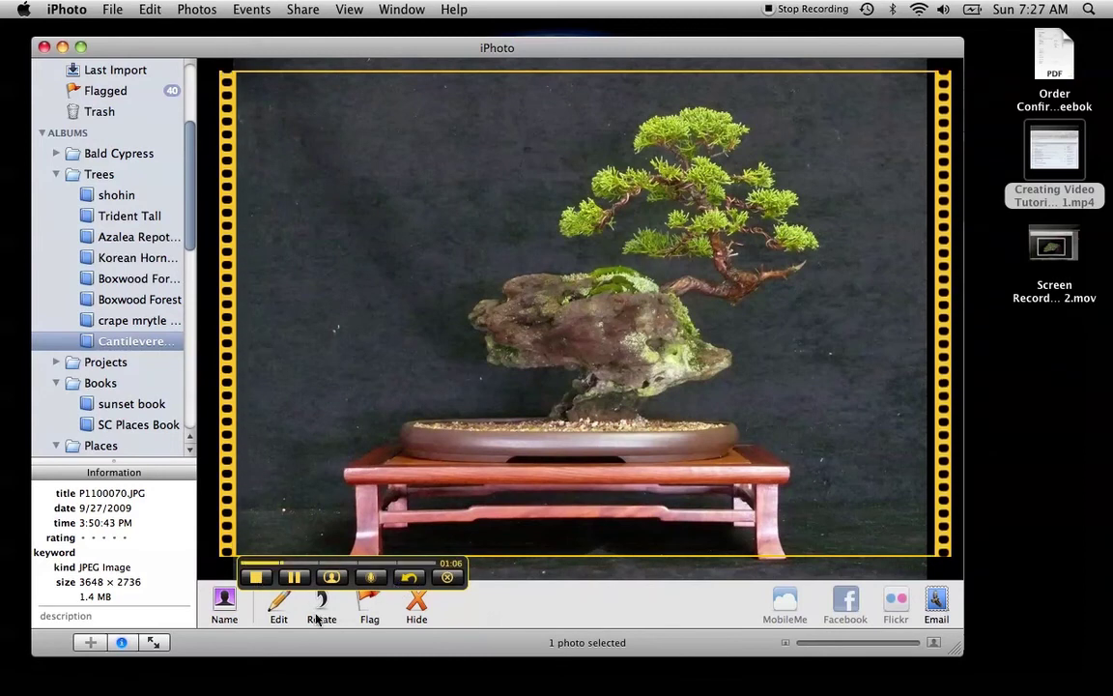
- End the Jing recording and briefly play, then pause, the video preview
left_click(253, 579)
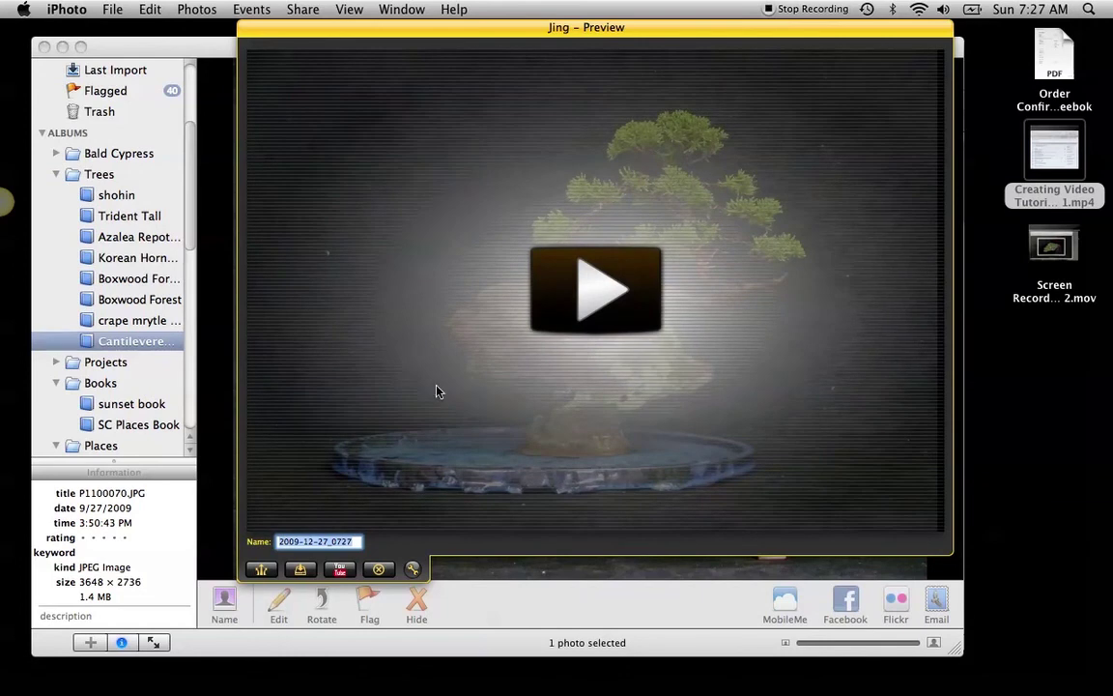
left_click(578, 299)
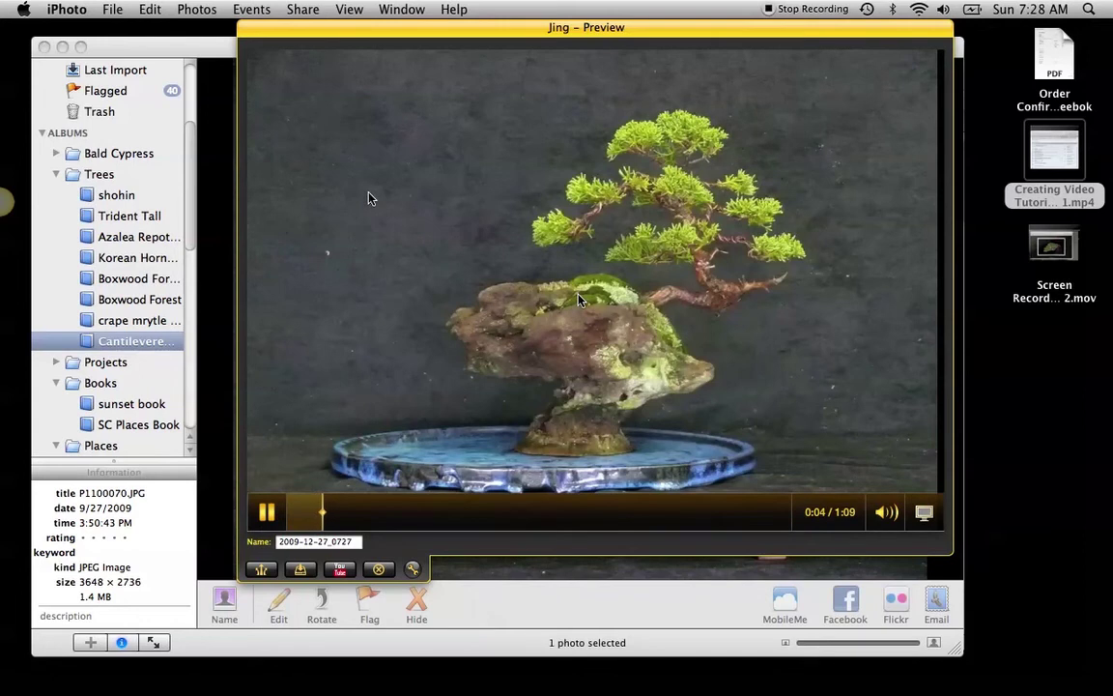
left_click(270, 515)
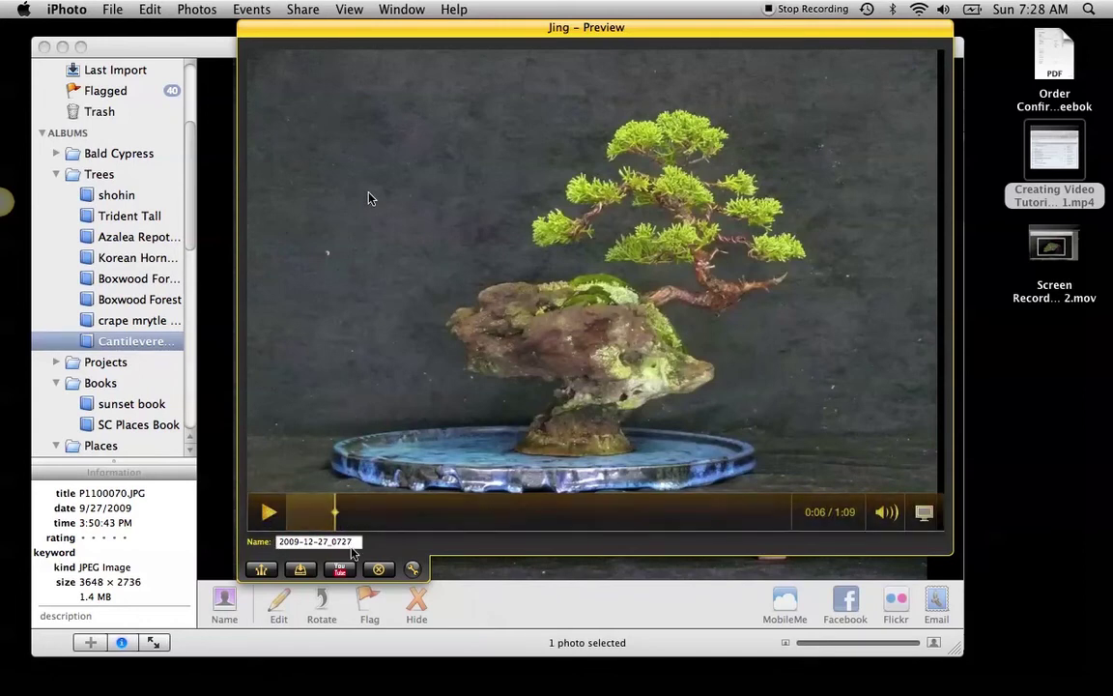
- Retitle the video 'GIVE IT A NAM', then cancel to discard the capture
left_click_drag(353, 542, 273, 551)
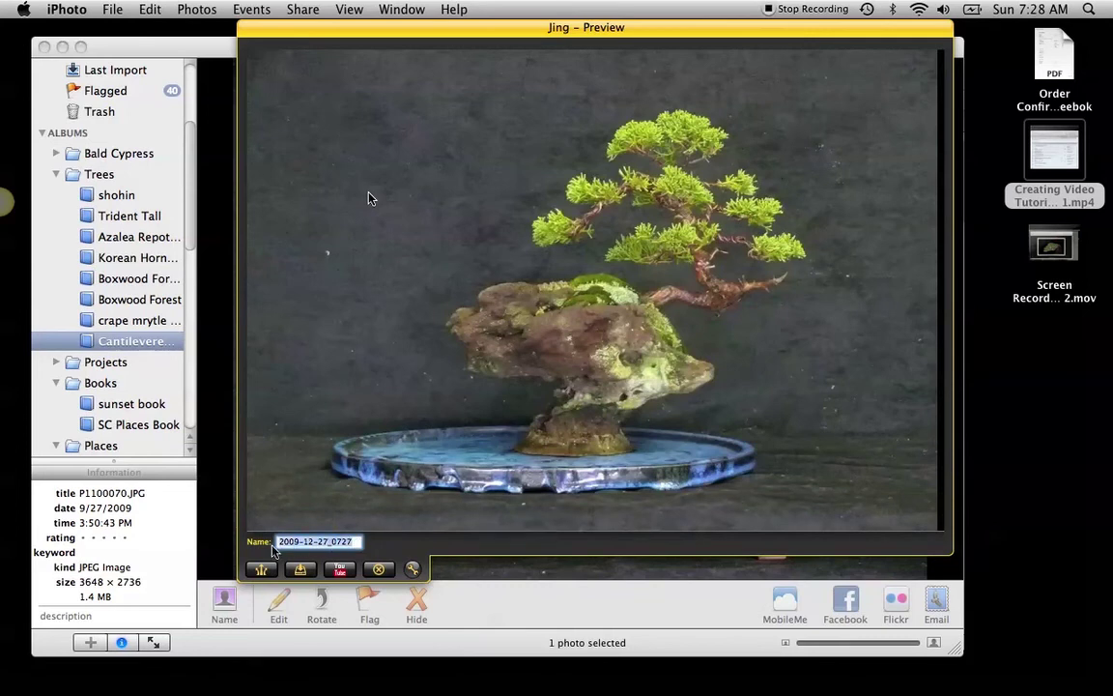
type("GIVE IT A NAME")
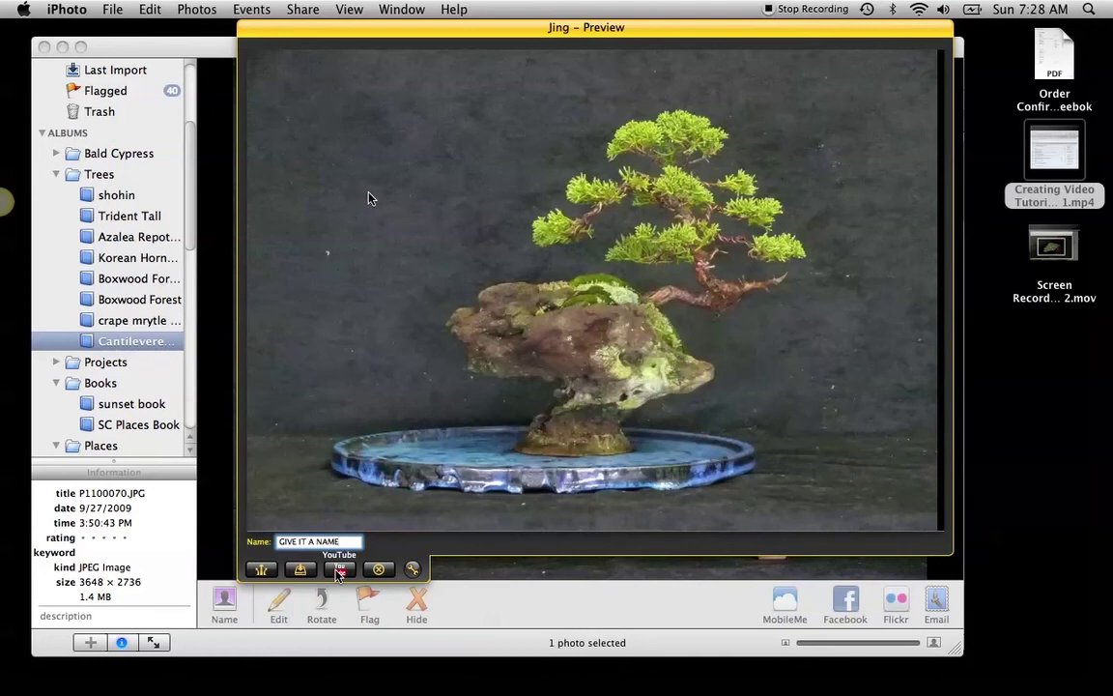
mouse_move(473, 419)
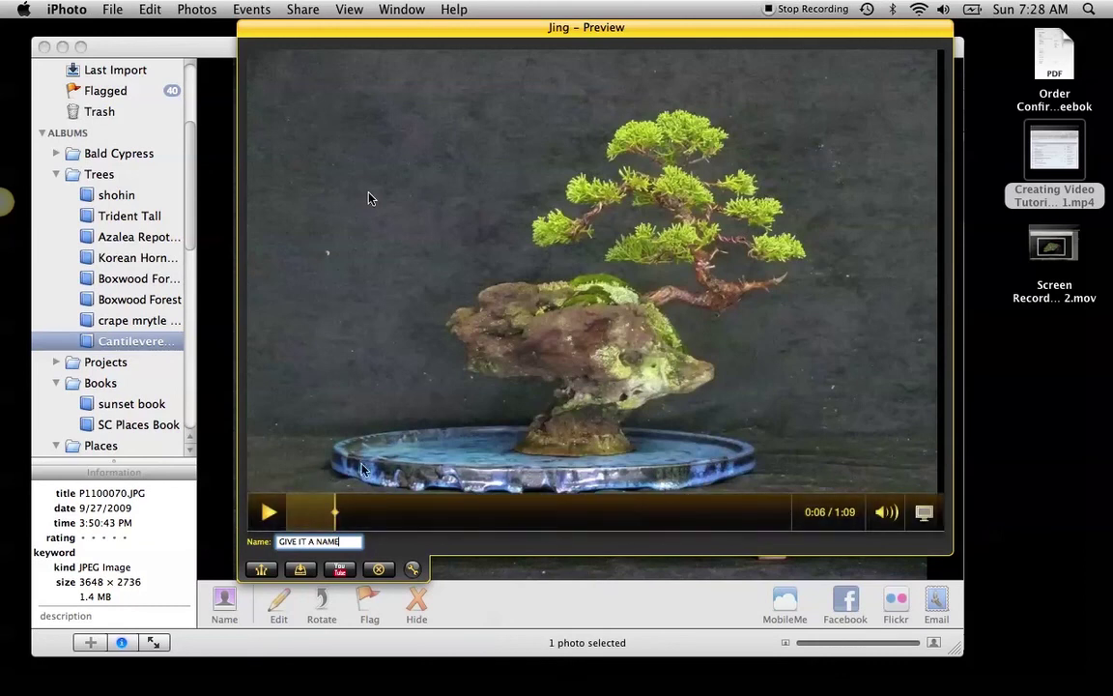
left_click(377, 570)
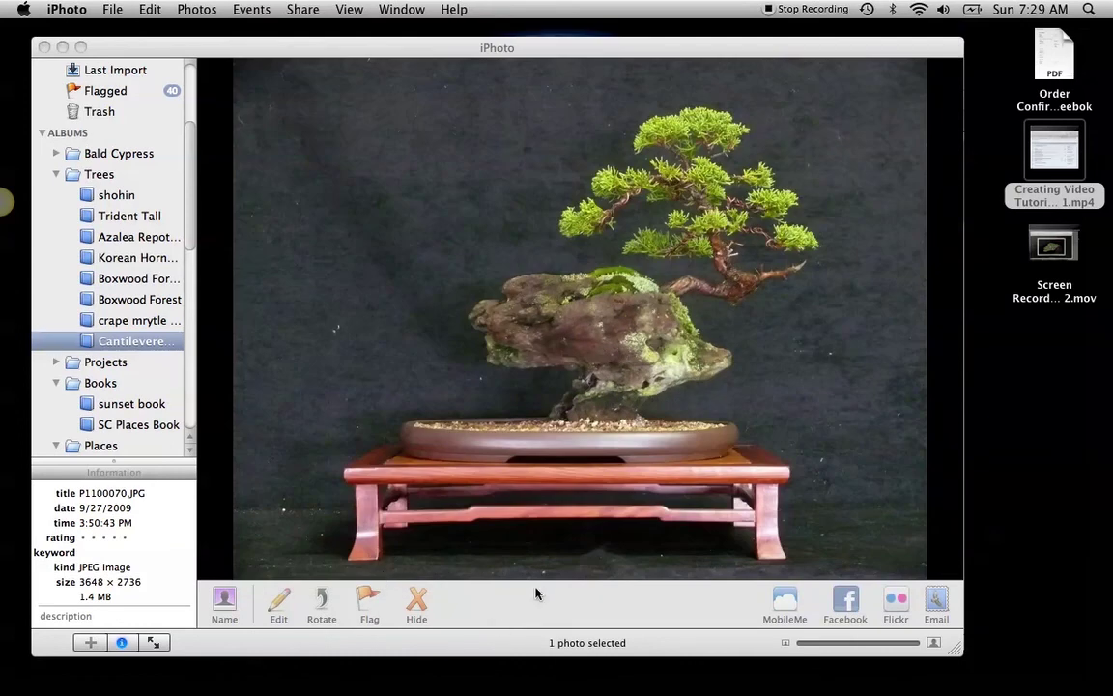
- Bring up the Firefox Trident Maple thread and scroll down to the third post's potted maple photo
mouse_move(0, 0)
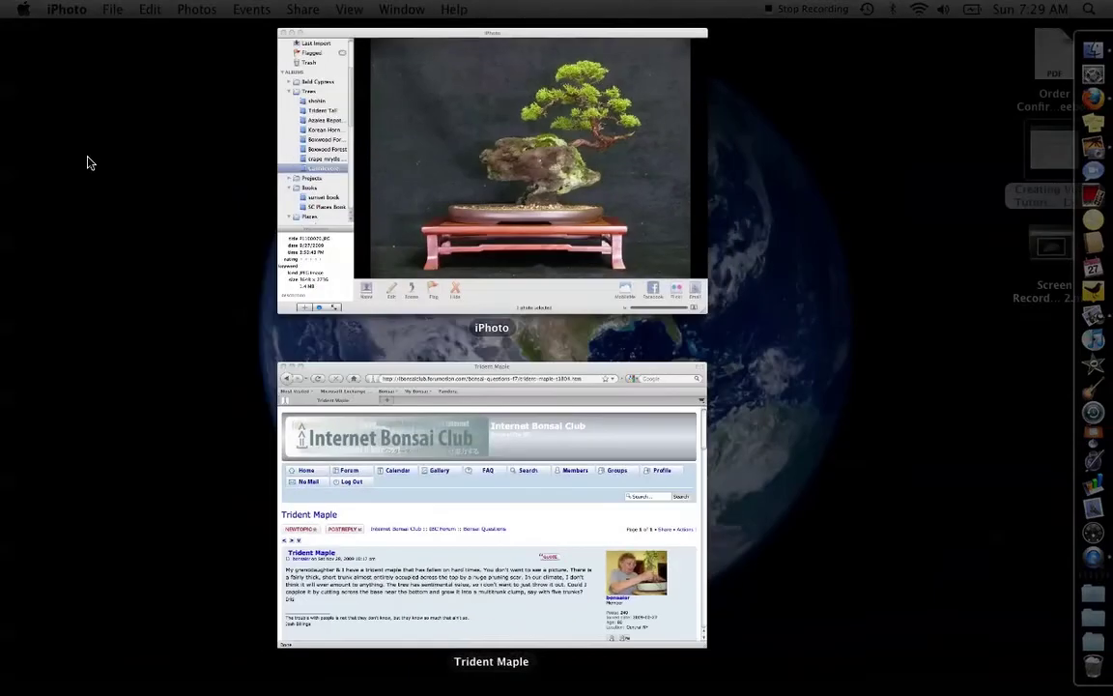
left_click(397, 483)
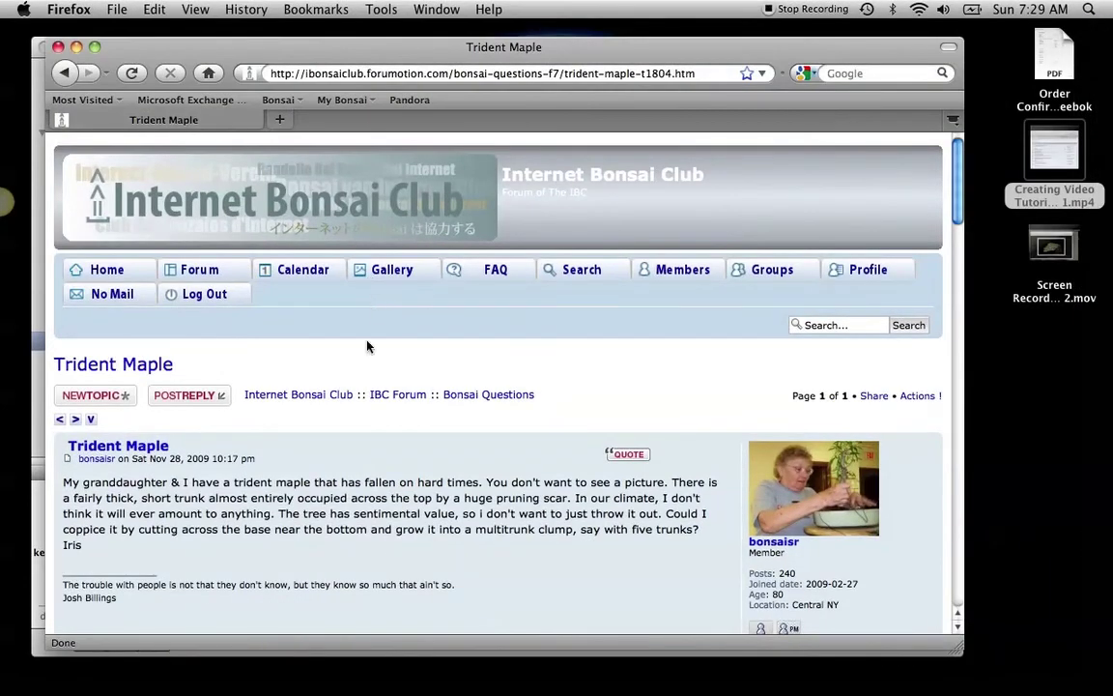
scroll(367, 374, "down", 3)
scroll(367, 374, "down", 1)
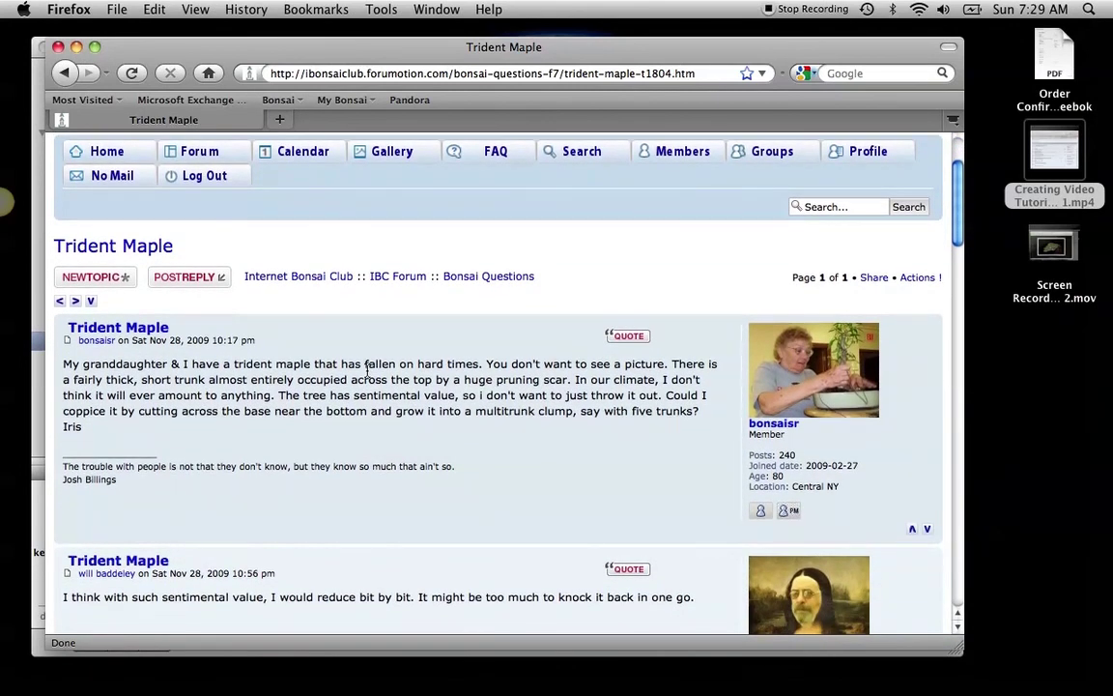
scroll(367, 372, "down", 13)
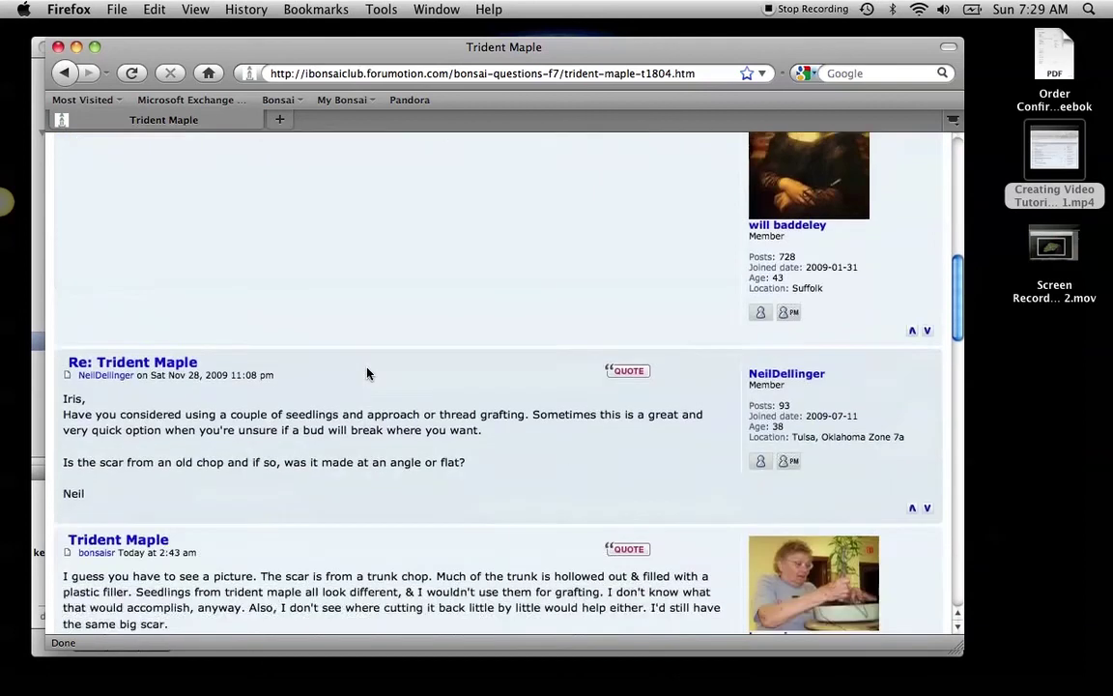
scroll(367, 374, "down", 15)
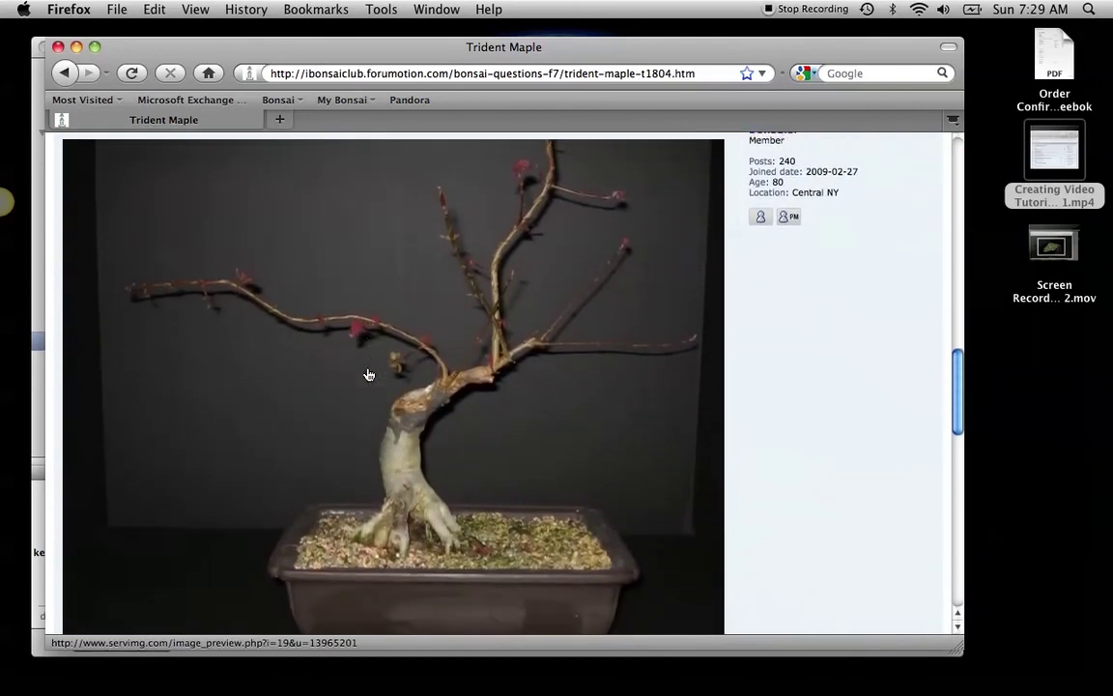
scroll(368, 375, "down", 1)
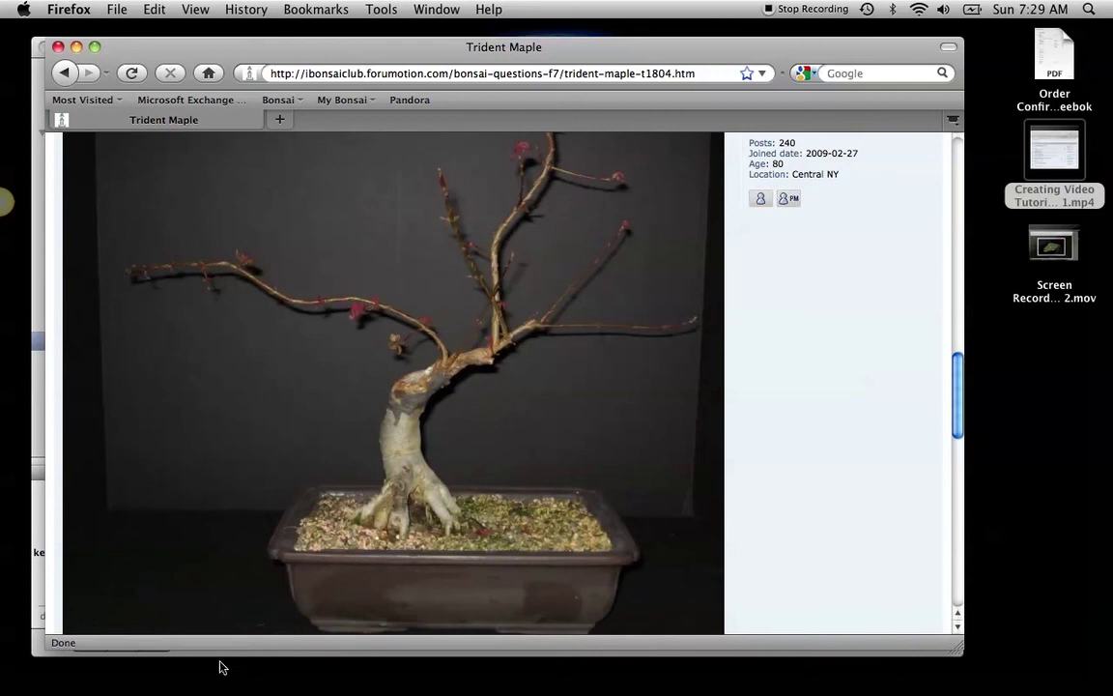
- Record a roughly 13-second Jing video of a region framing the trident maple photo
mouse_move(7, 199)
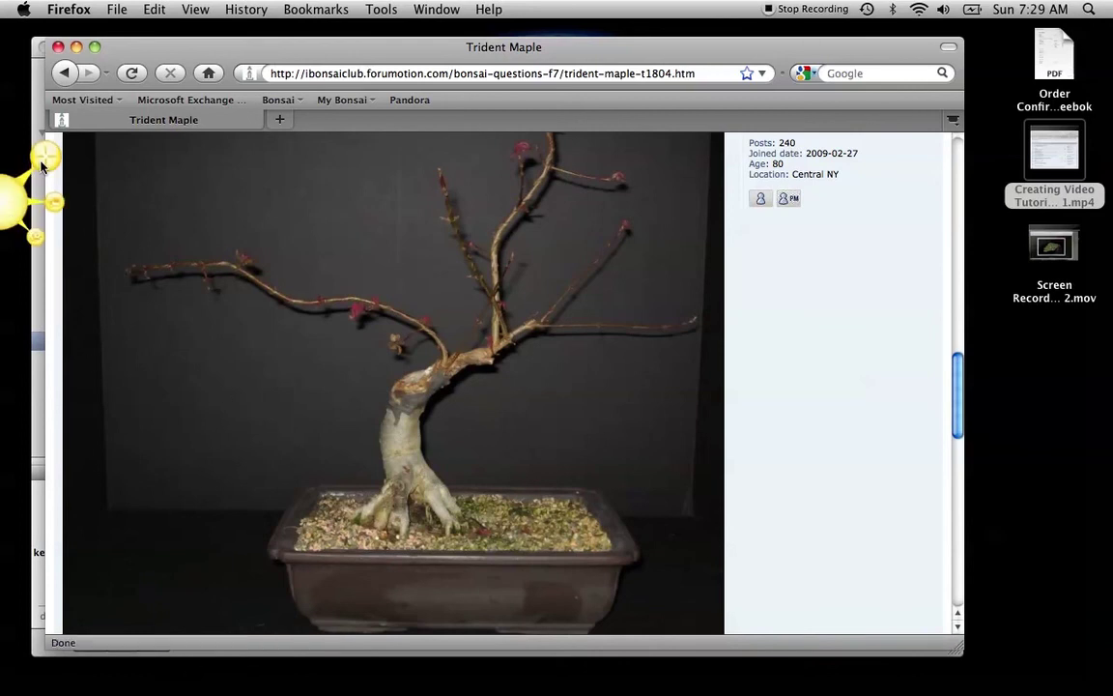
left_click(49, 155)
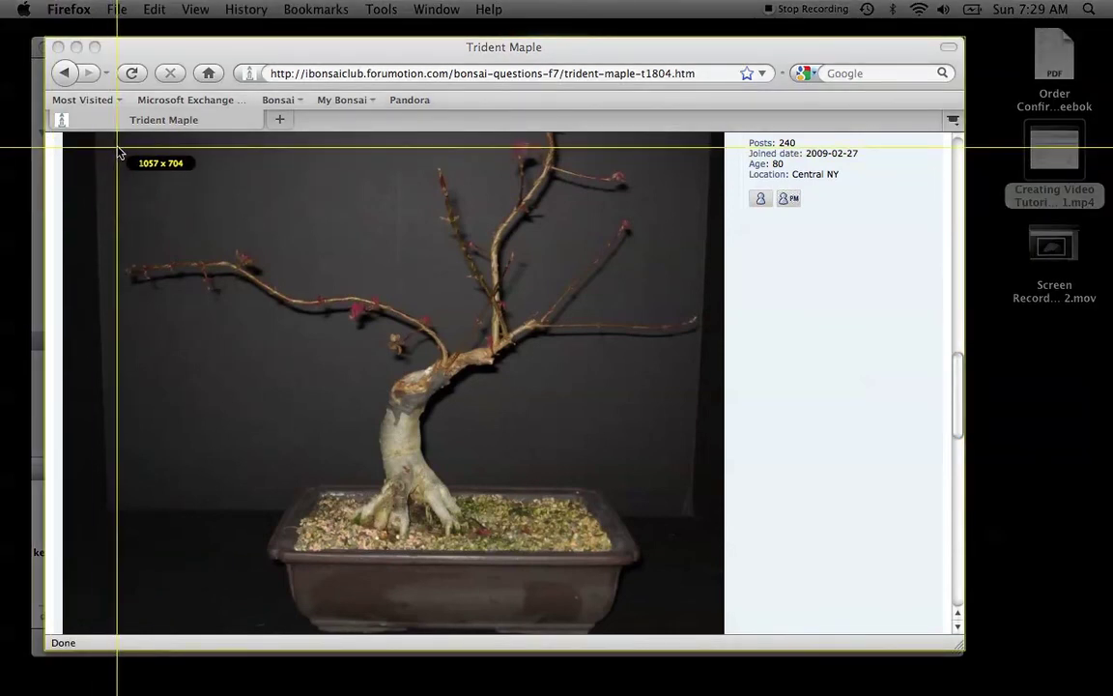
left_click_drag(116, 146, 723, 628)
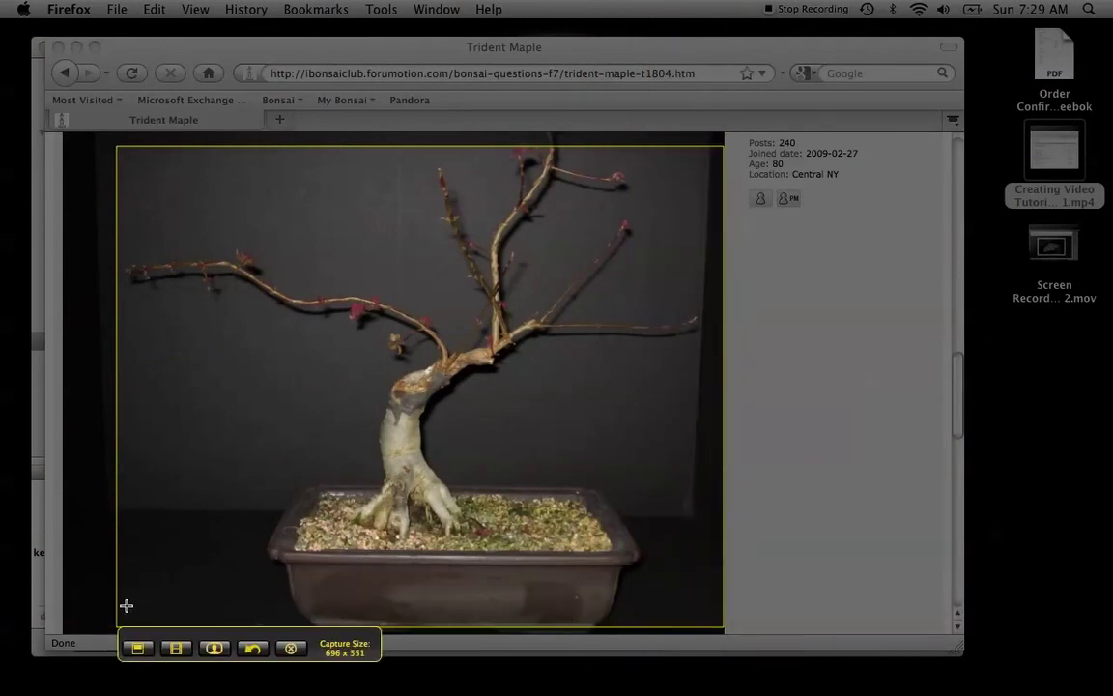
left_click(168, 648)
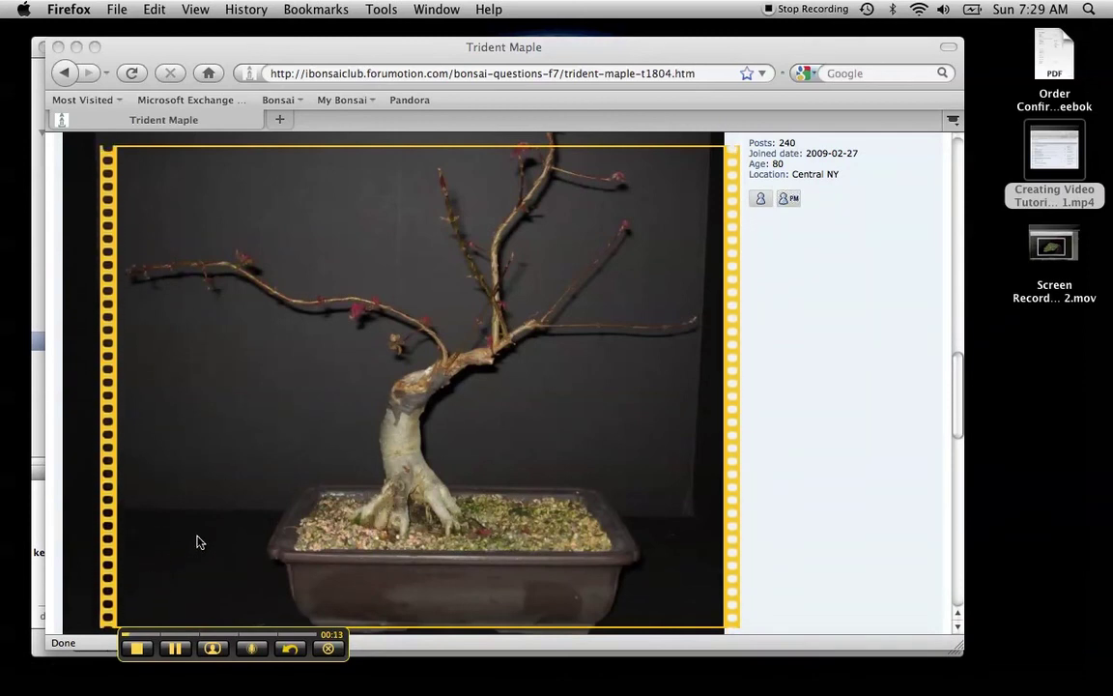
left_click(136, 648)
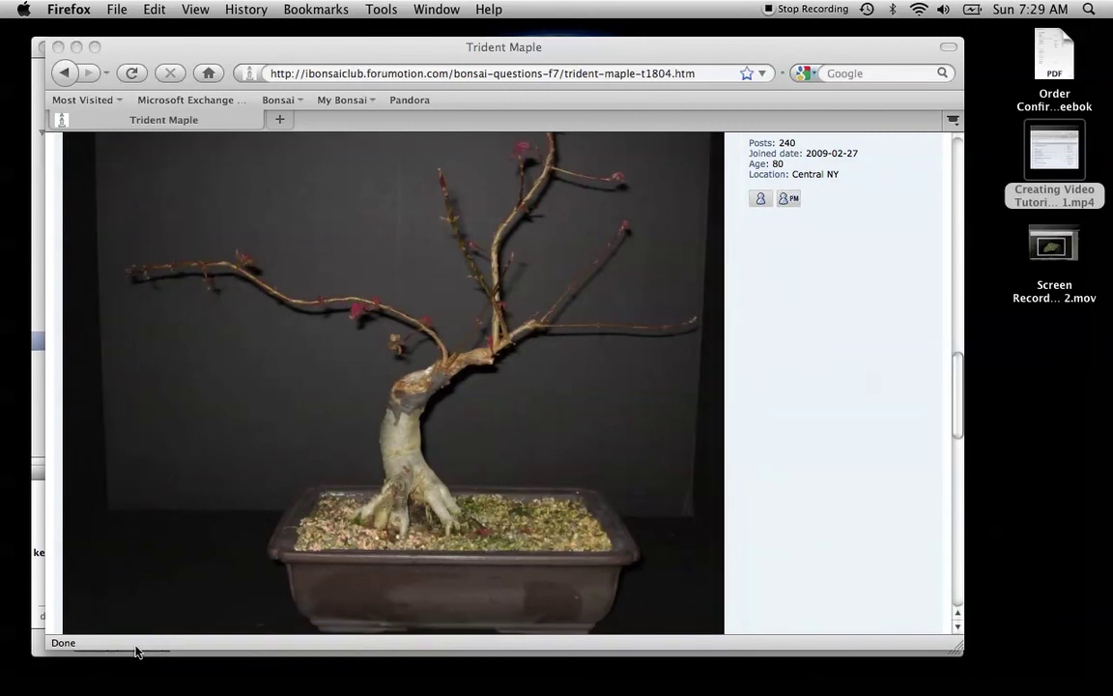